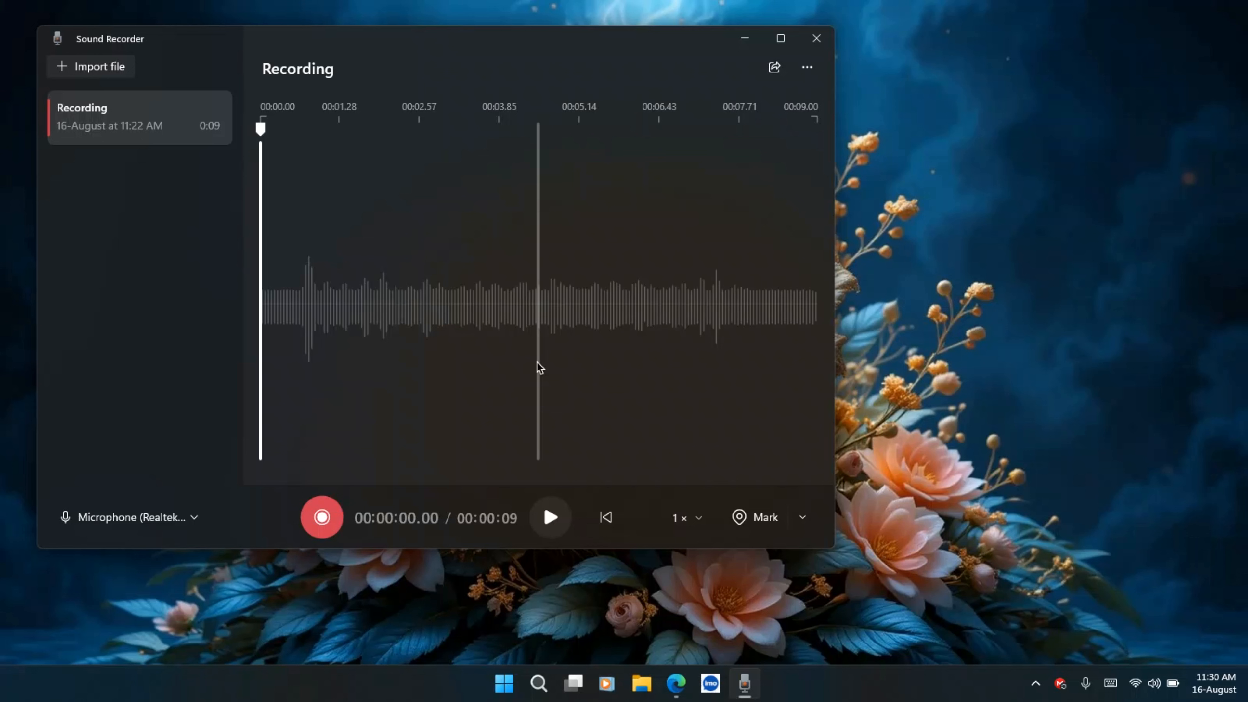
Play back the nine-second recording in Sound Recorder
click(560, 519)
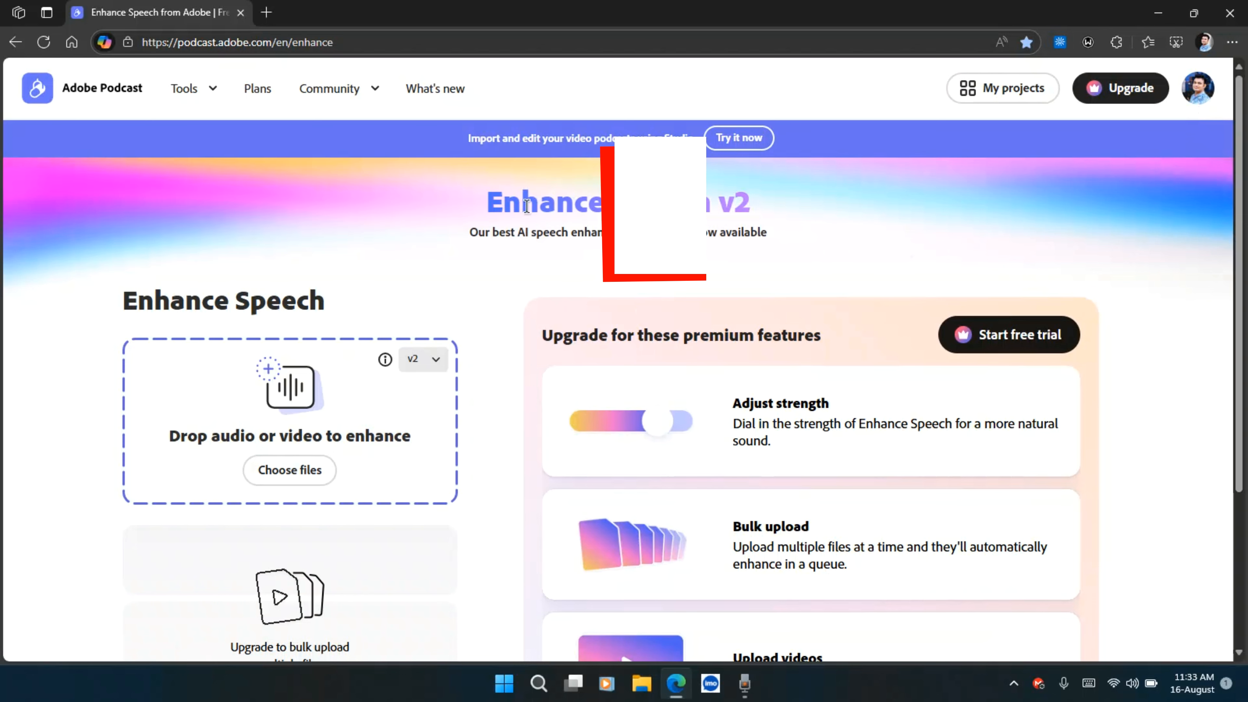
Open the Adobe Podcast plans page and compare the Free plan and Premium plan Enhance Speech limits
click(255, 91)
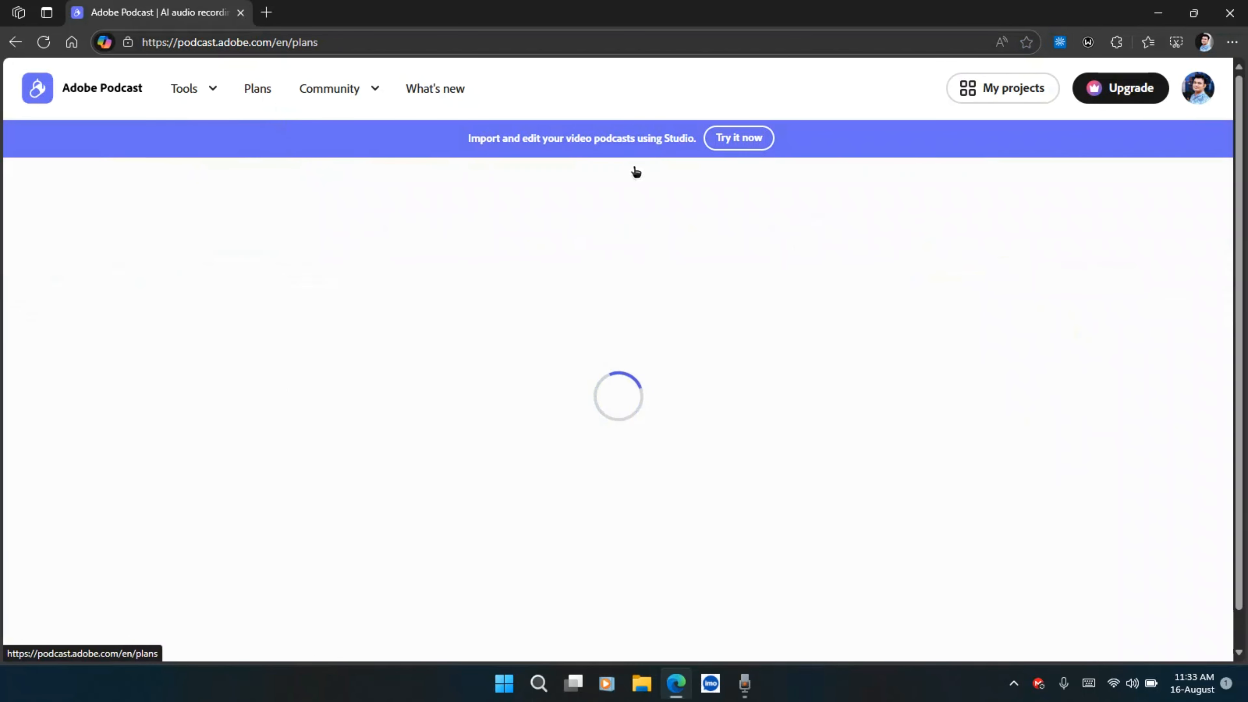
scroll(772, 332, down, 10)
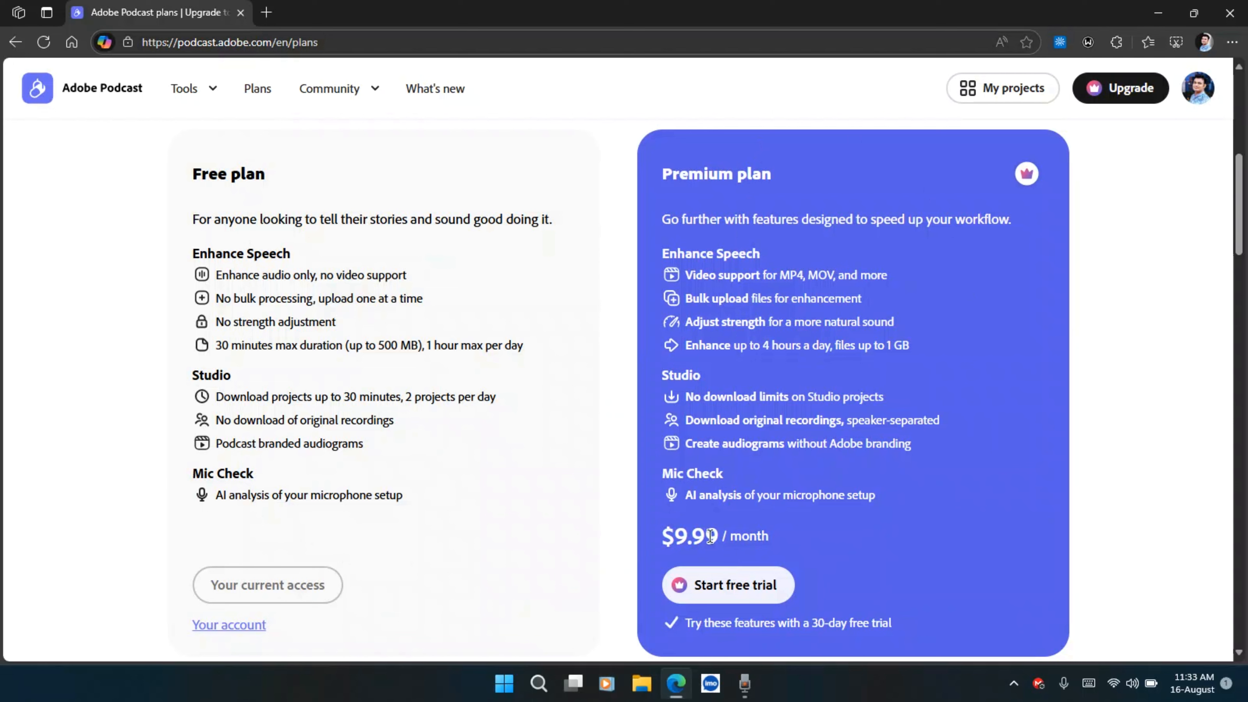
drag(718, 536, 670, 529)
click(670, 533)
drag(524, 346, 422, 346)
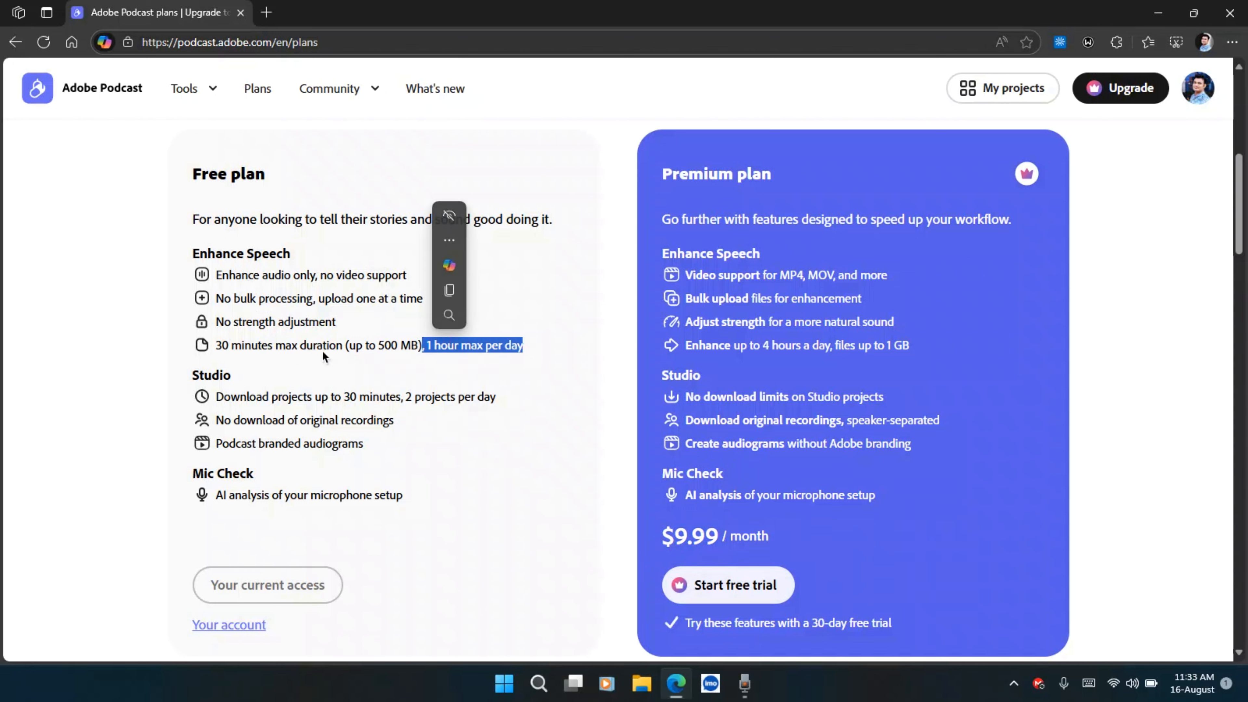
drag(216, 345, 357, 344)
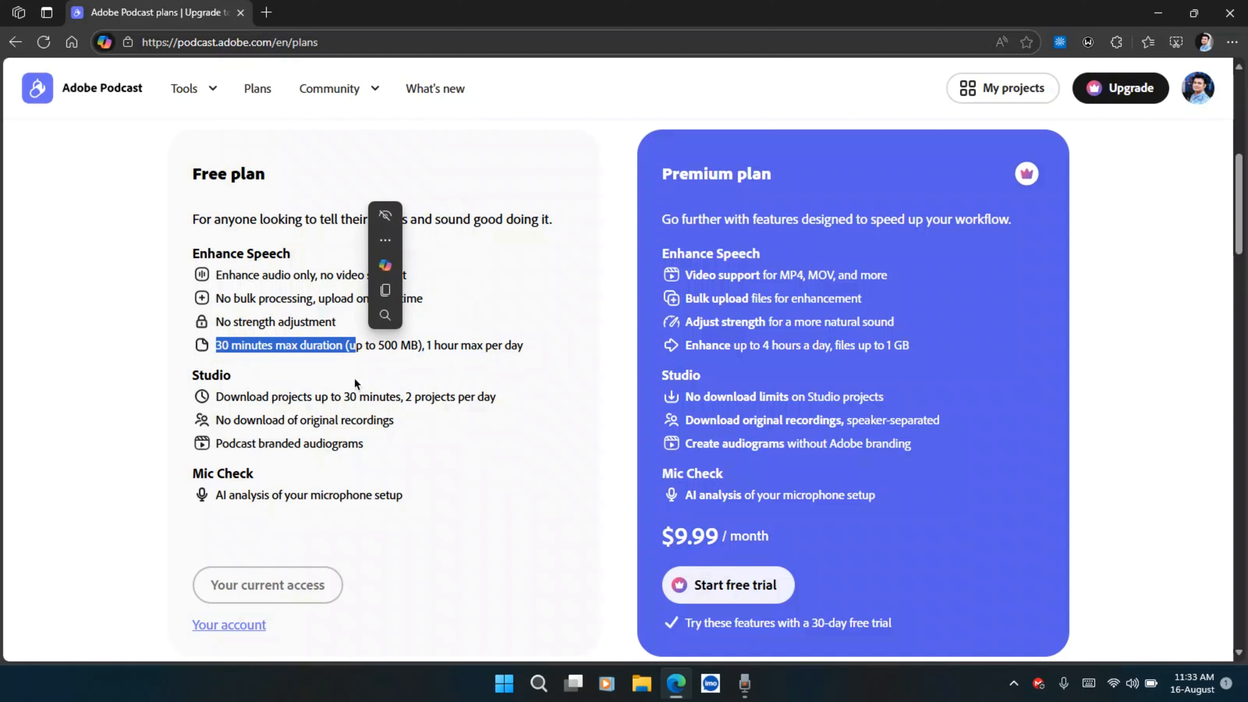
click(266, 306)
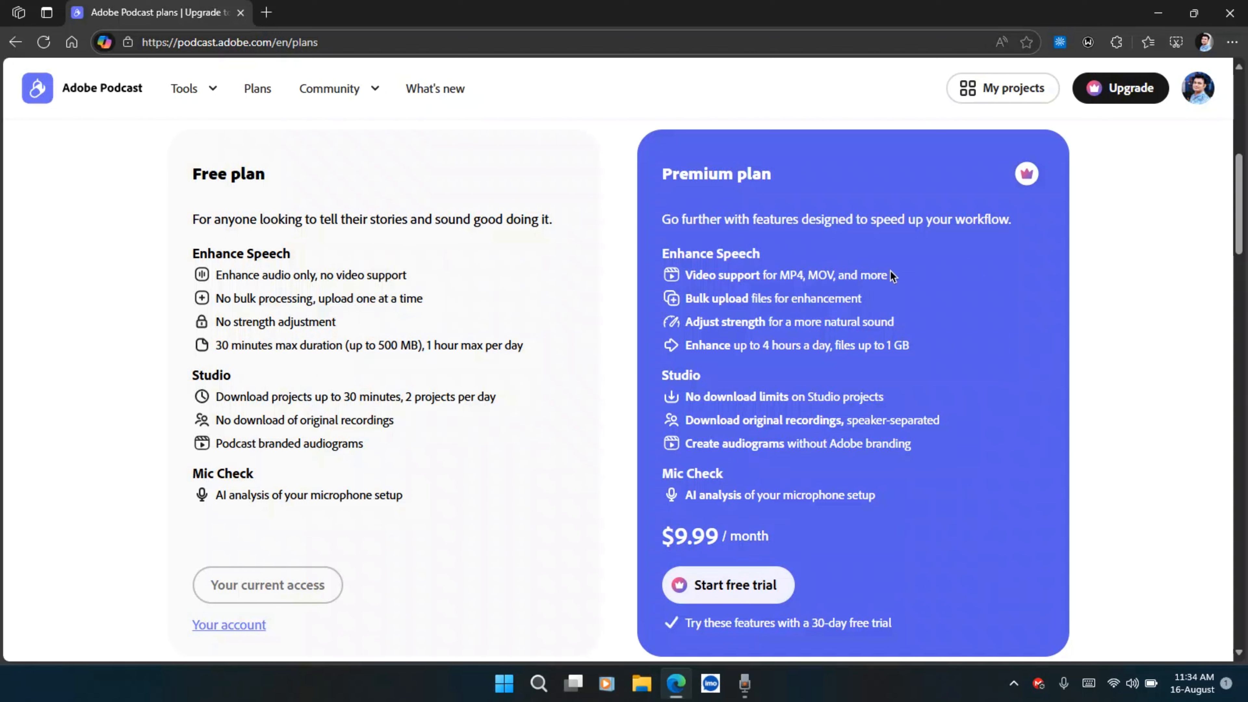
drag(893, 274, 689, 273)
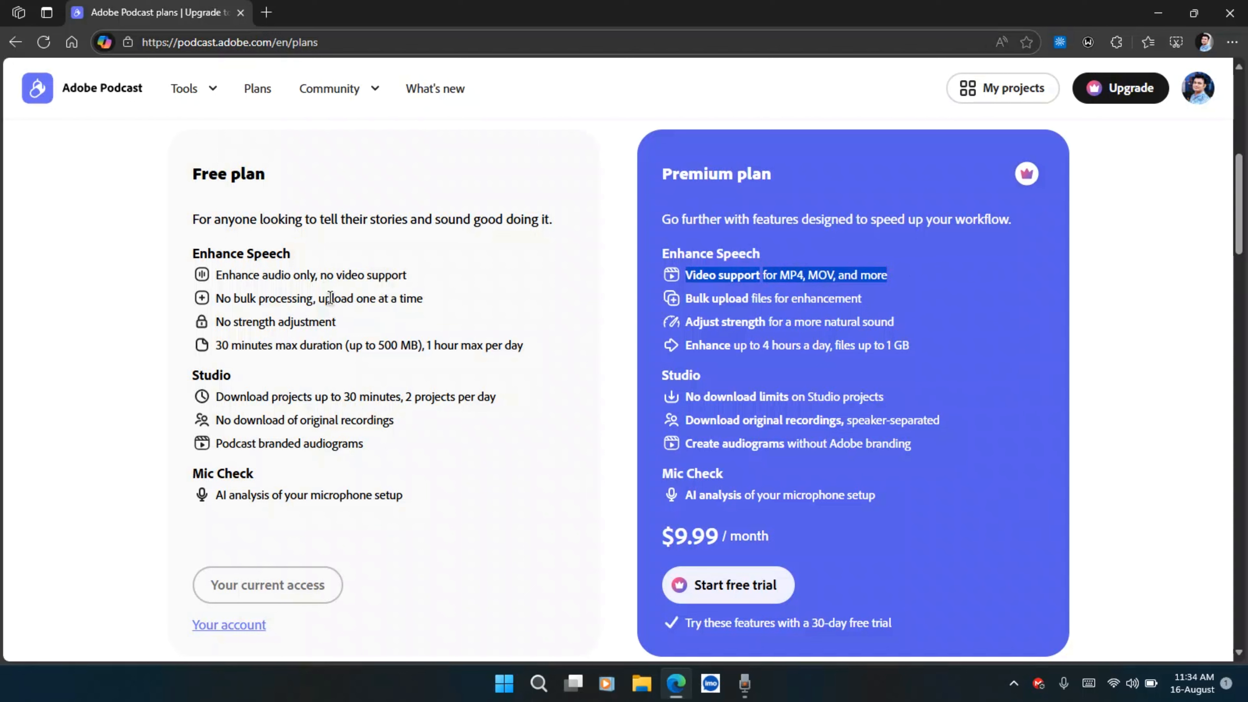
Open the Enhance Speech tool
mouse_move(193, 89)
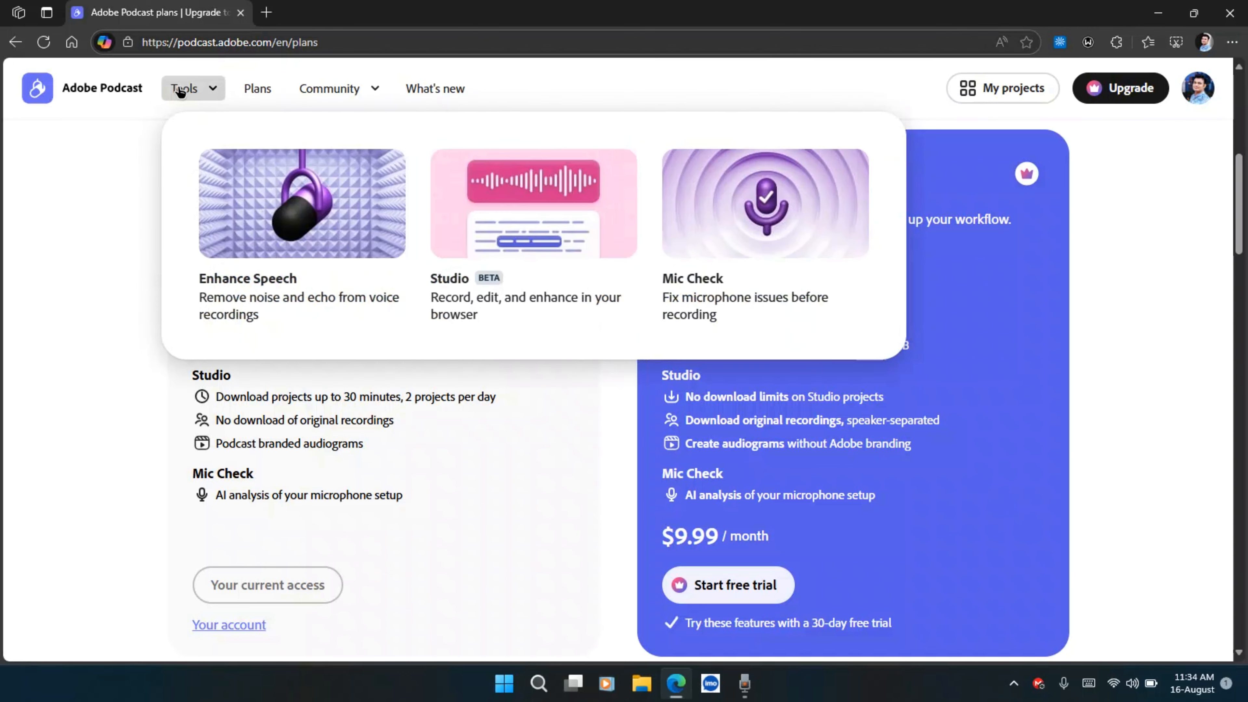
click(260, 204)
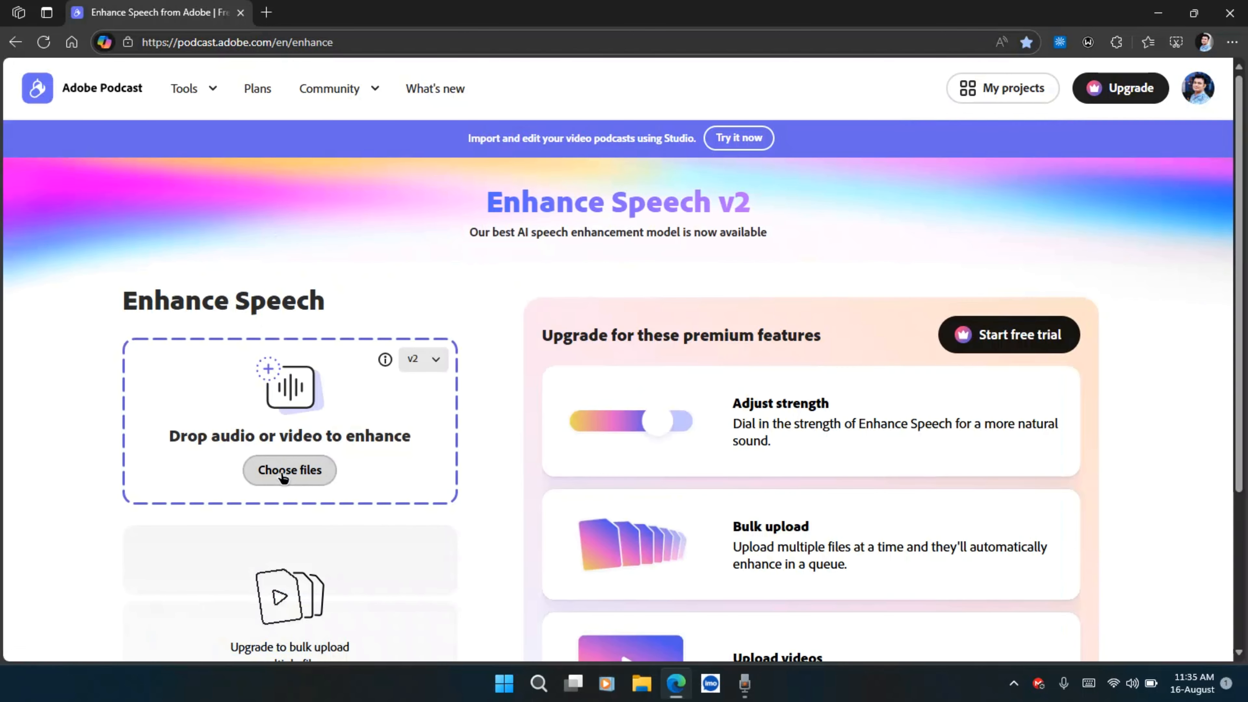
Show the Sound Recorder recording in its folder and copy Recording.m4a as a path
click(747, 691)
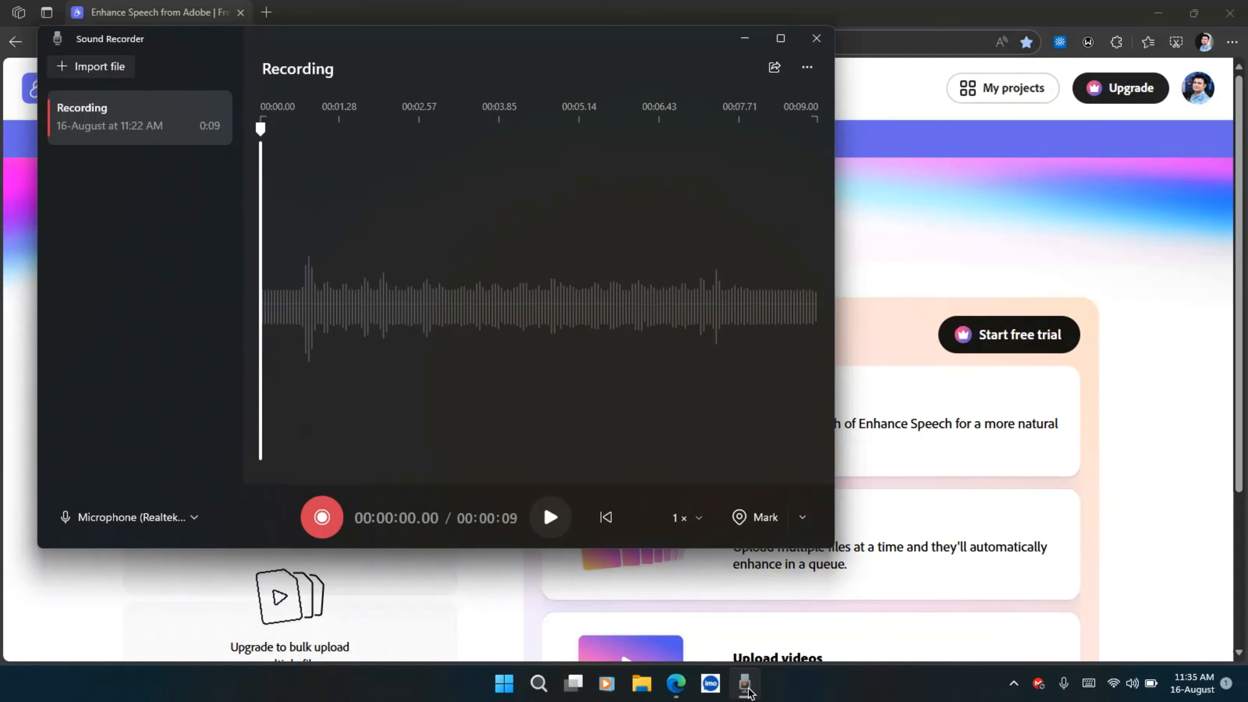
right_click(152, 134)
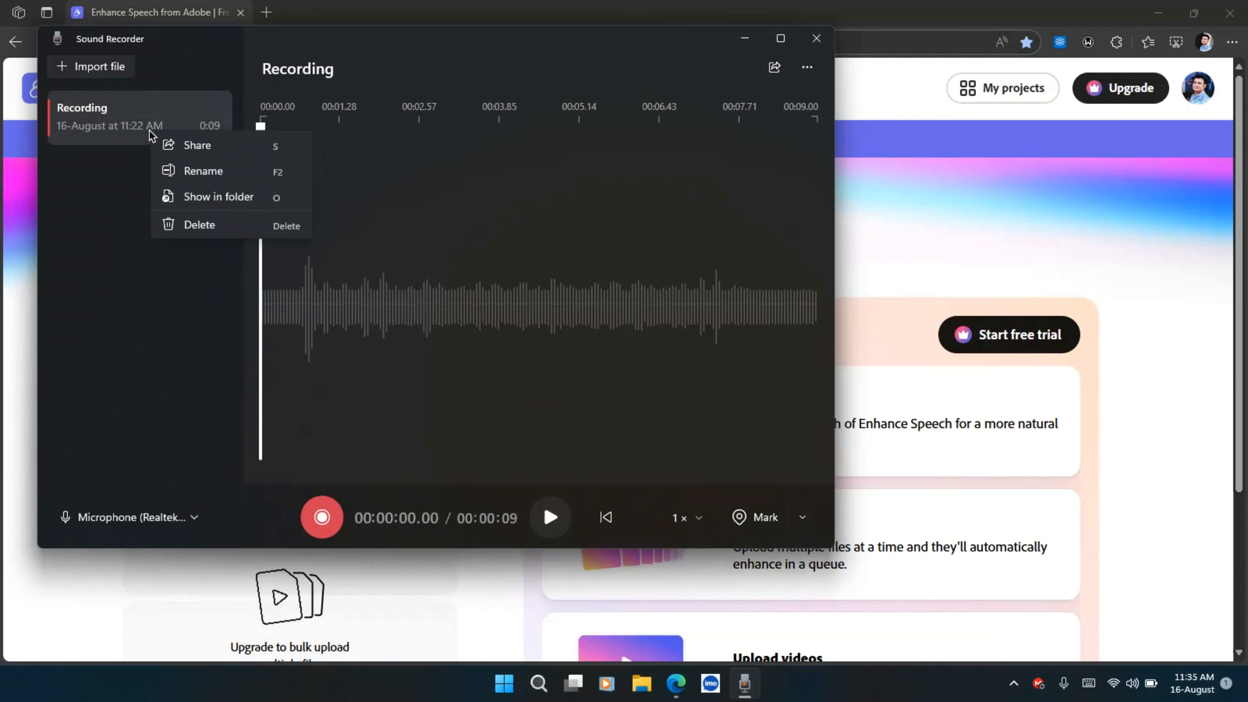
click(197, 199)
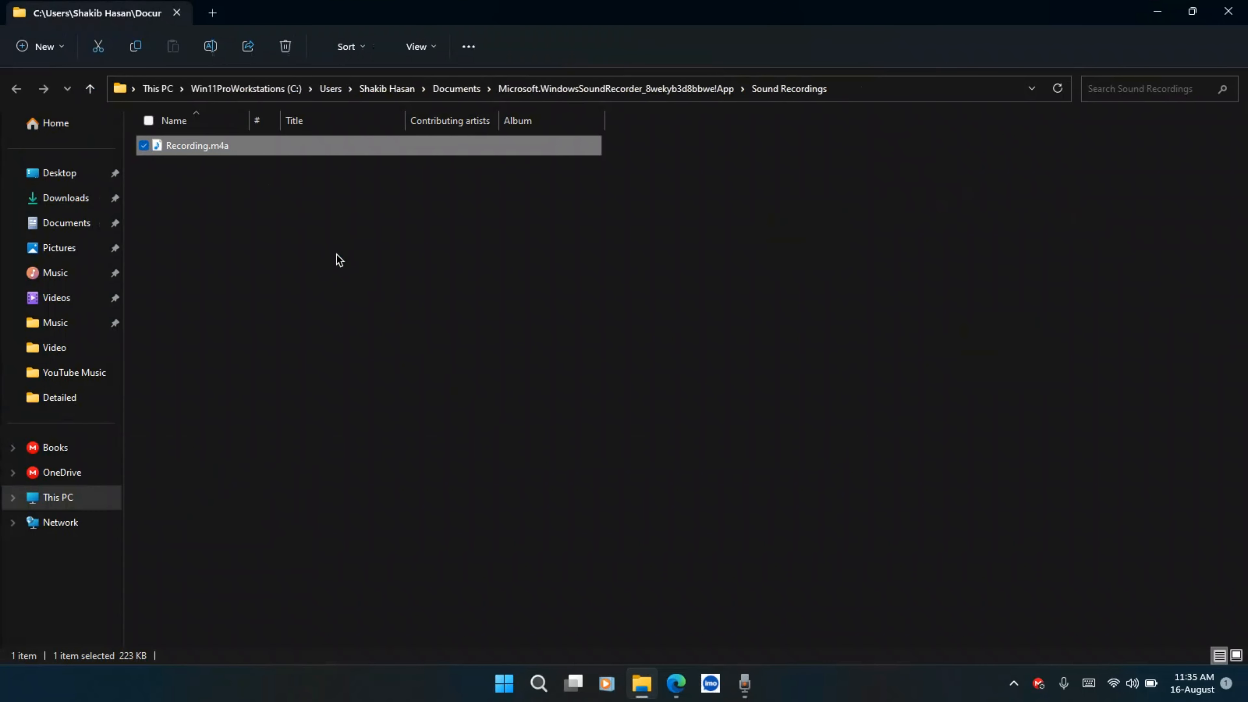
right_click(217, 148)
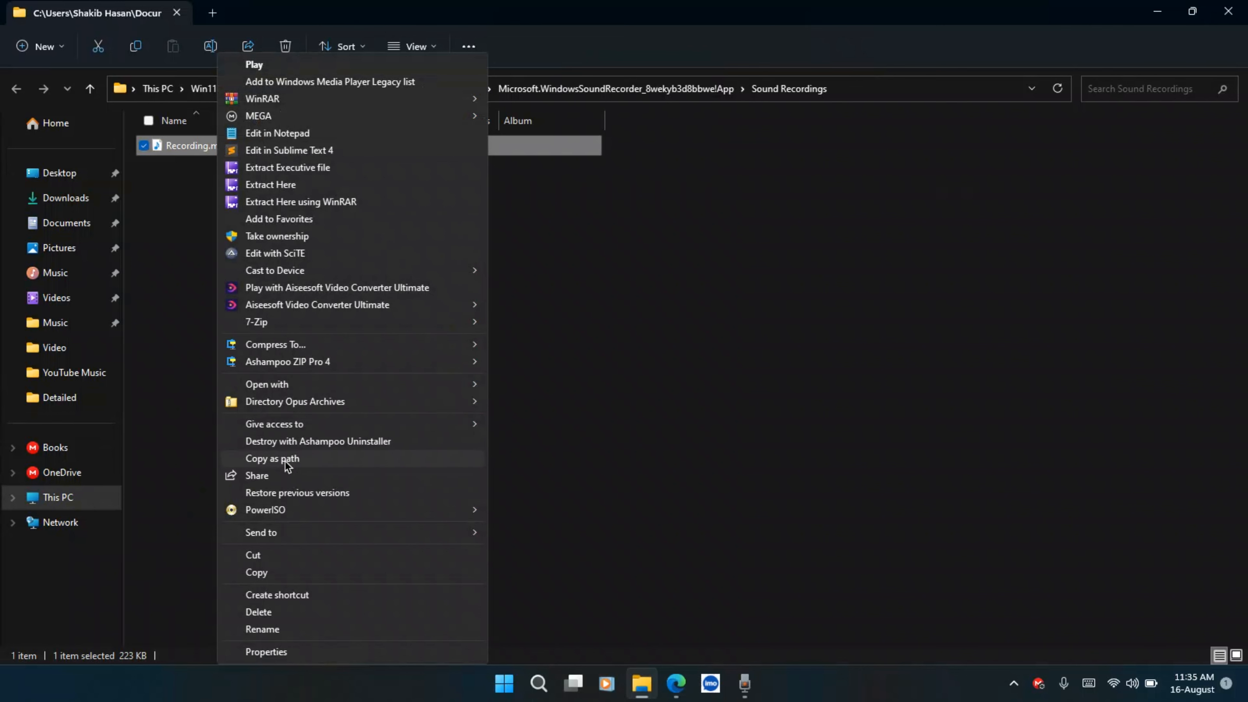
click(284, 462)
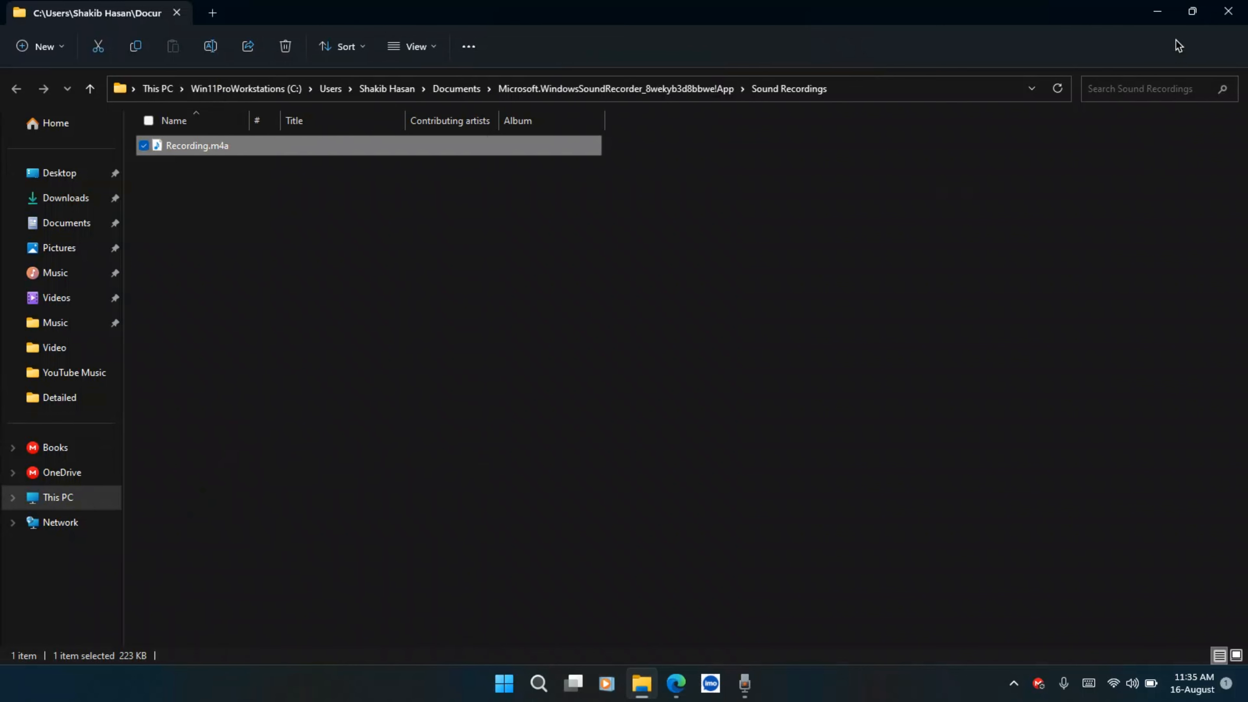
Upload Recording.m4a to Enhance Speech by dropping it from the folder window onto the drop area
double_click(1085, 18)
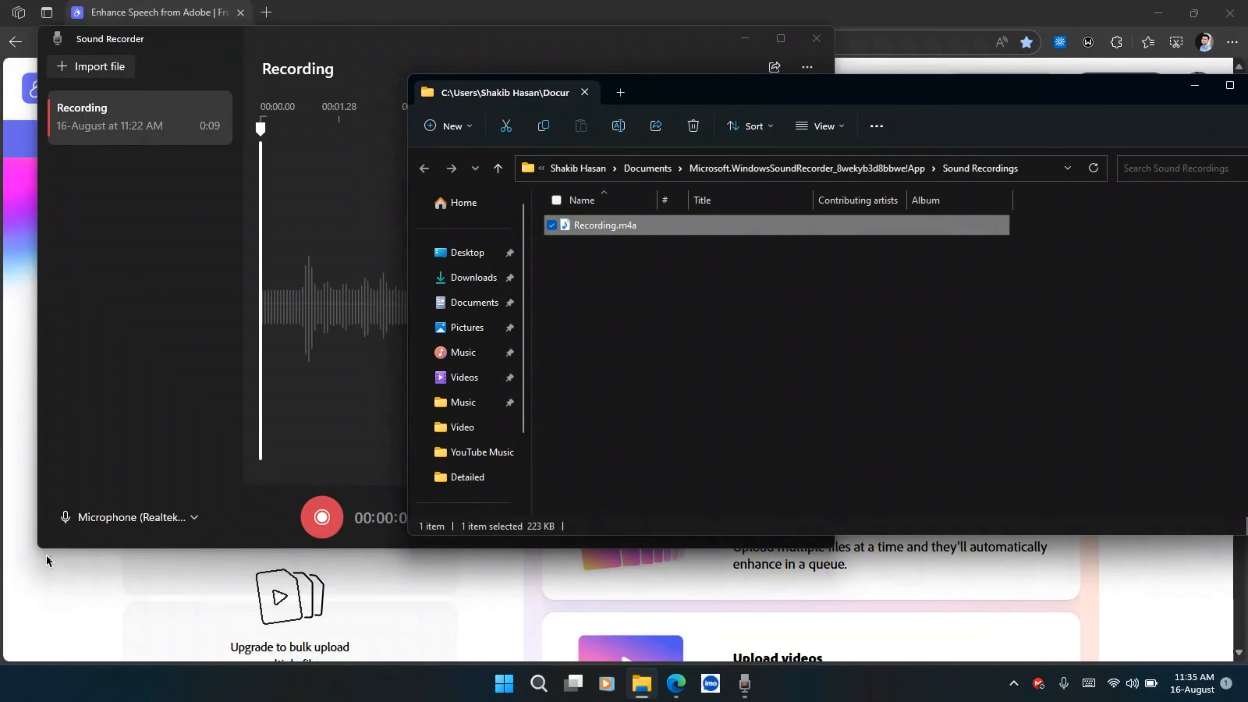
click(1, 584)
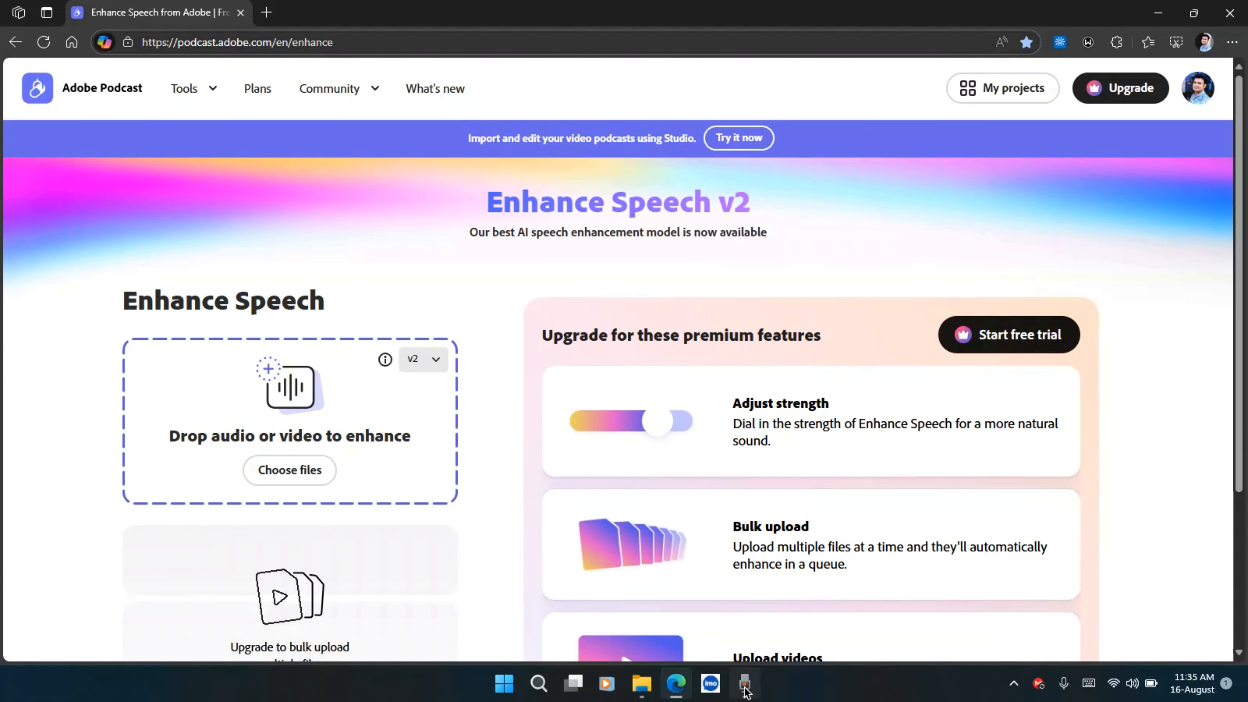
click(641, 684)
drag(636, 227, 228, 400)
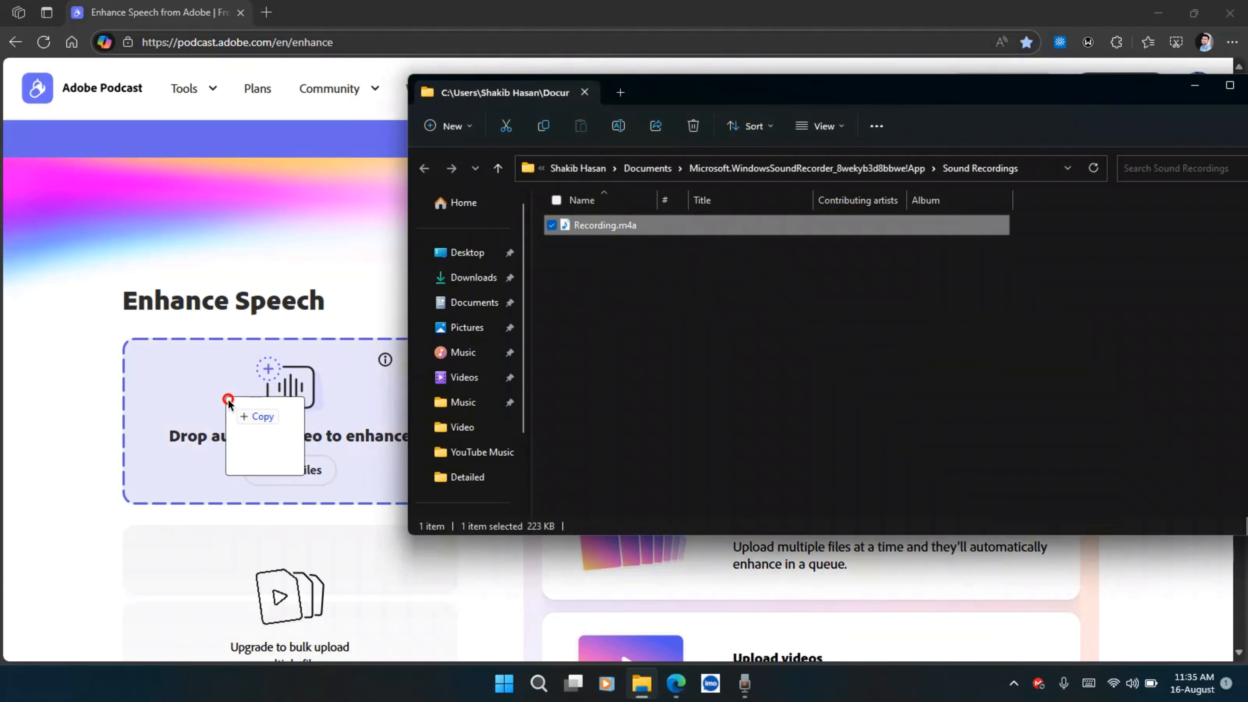
drag(228, 401, 224, 400)
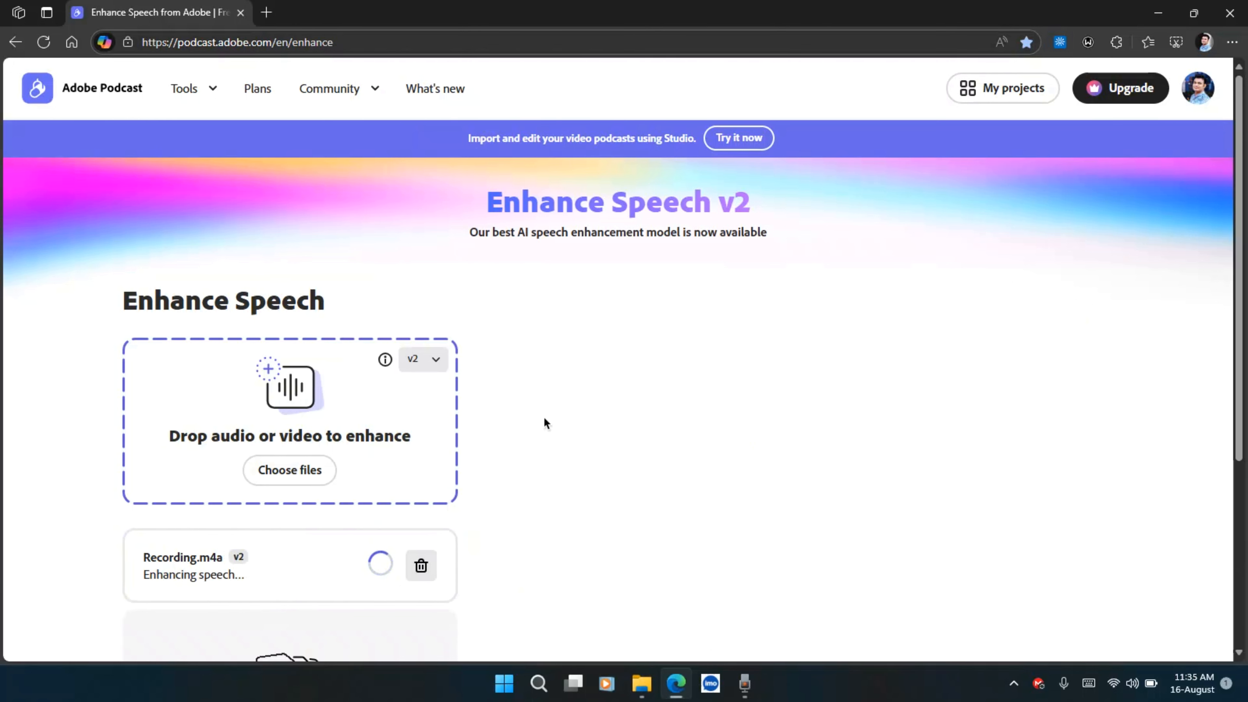
Download the enhanced recording
scroll(544, 420, down, 3)
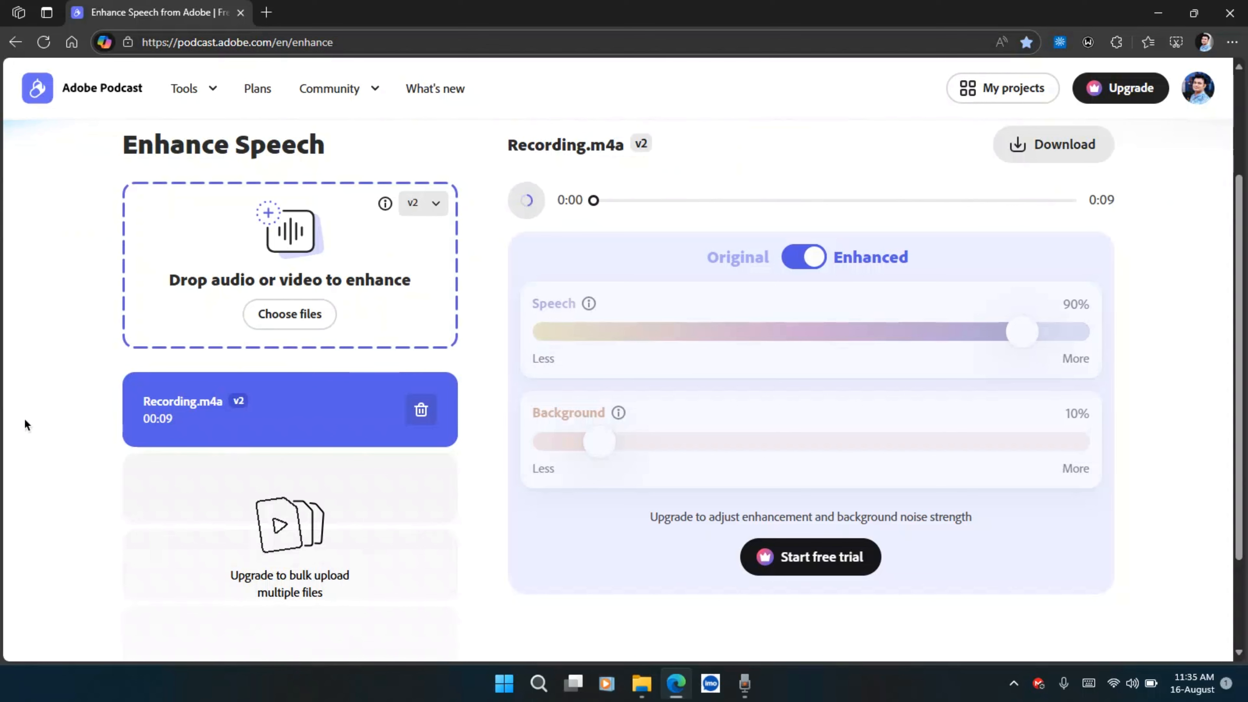
scroll(511, 438, up, 3)
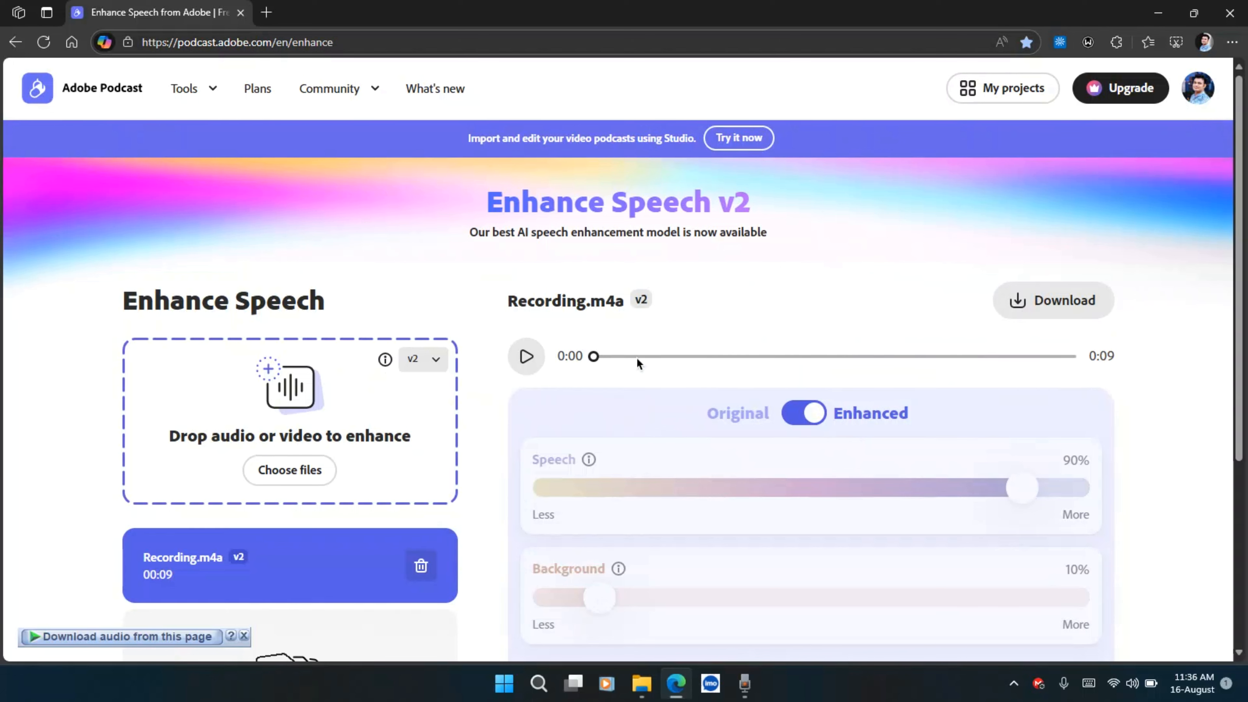
click(1050, 306)
Copy the path of Recording-enhanced-v2.wav from the Downloads Music folder
click(644, 682)
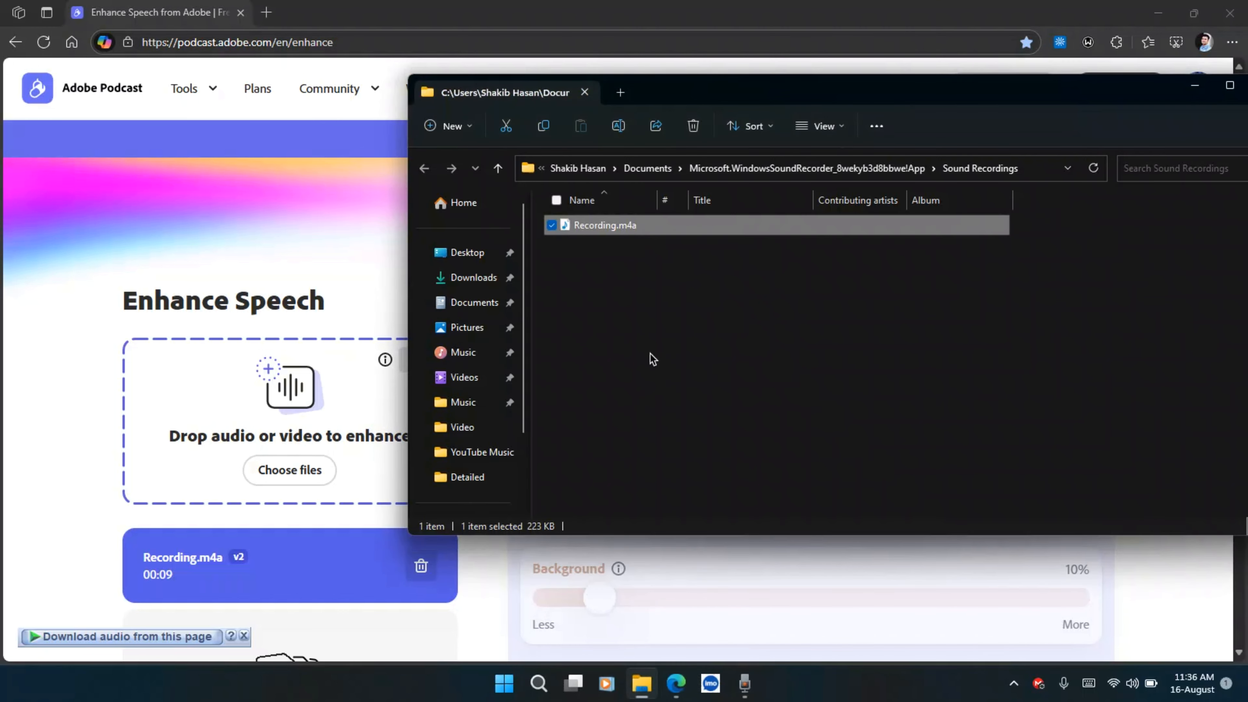
click(460, 405)
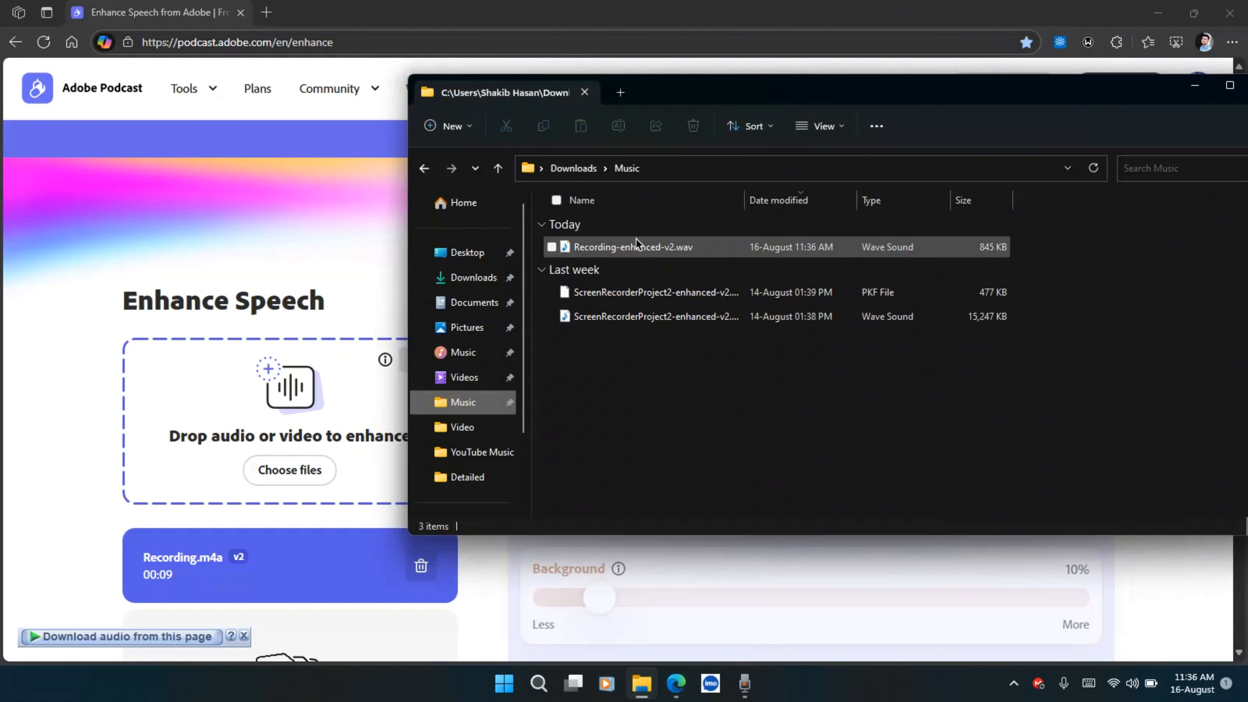
click(619, 254)
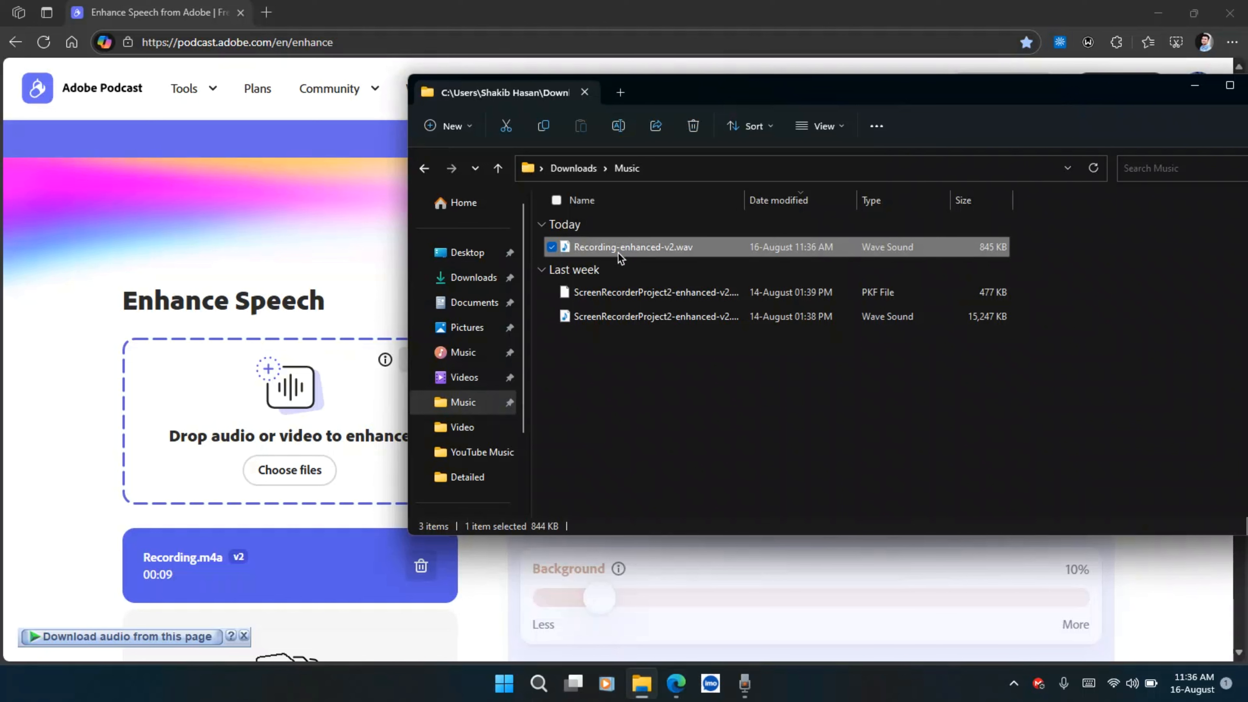
right_click(619, 253)
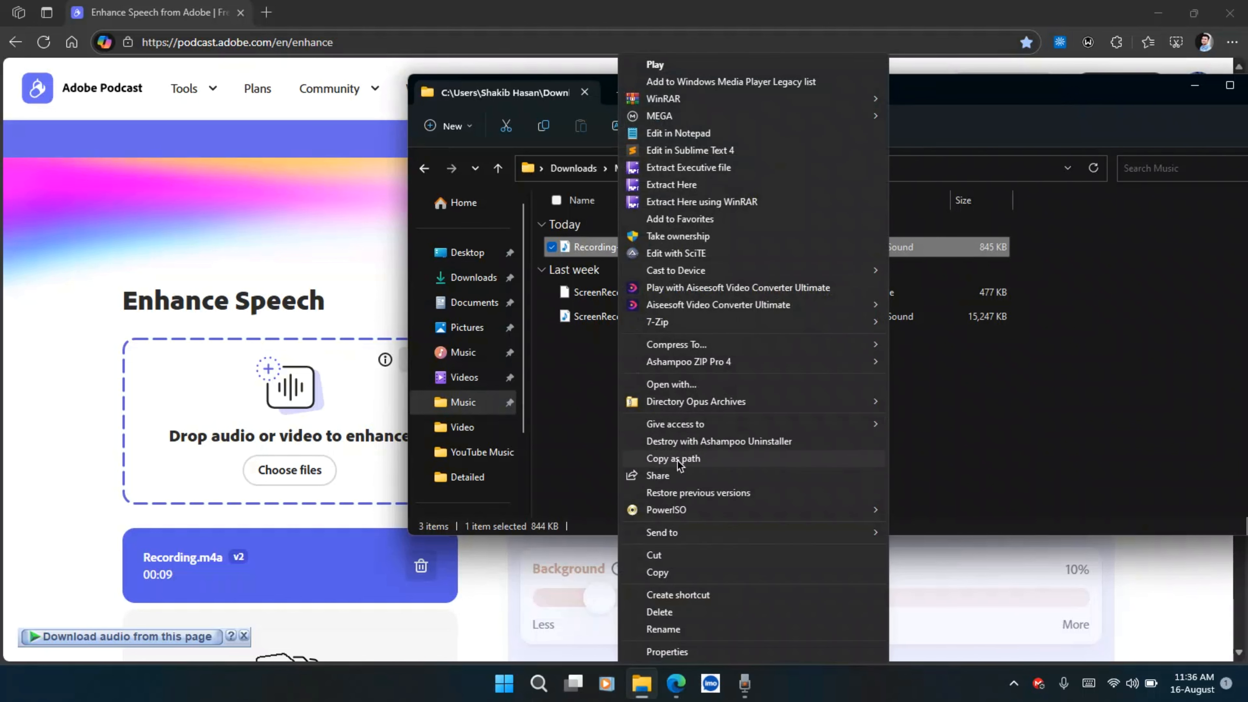
click(673, 459)
Launch Adobe Audition 2025 and maximize its window
key(super)
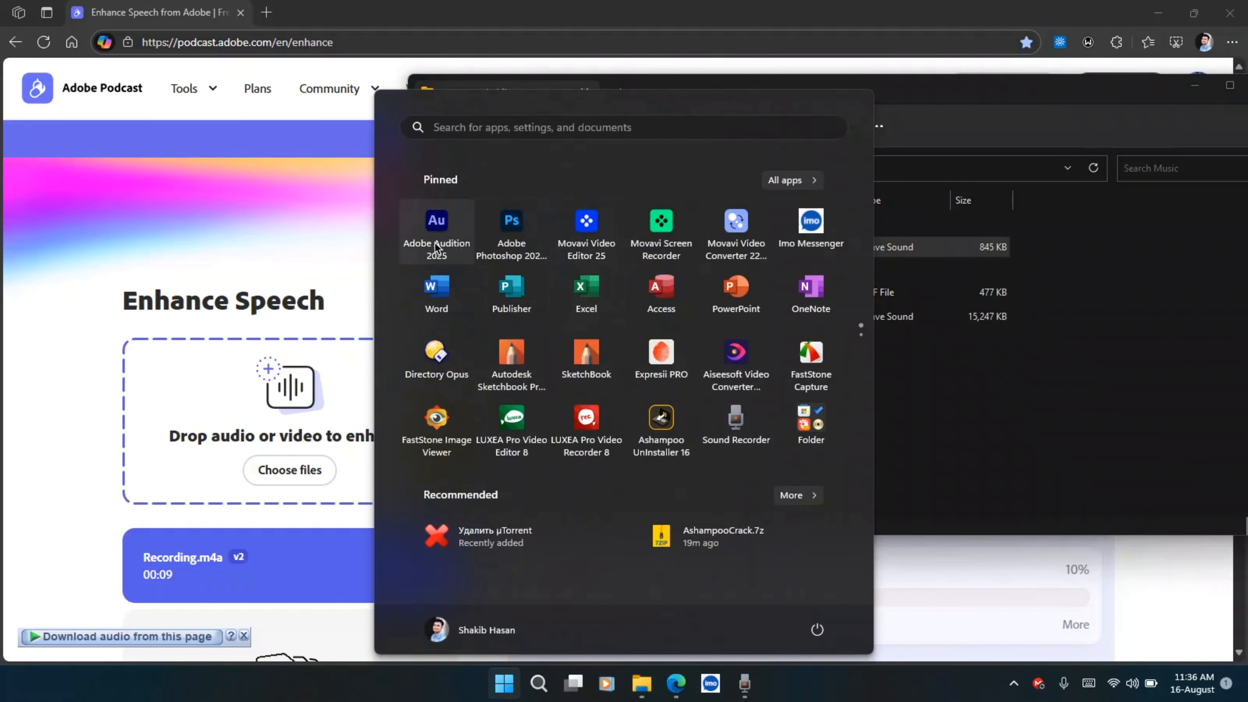
click(435, 245)
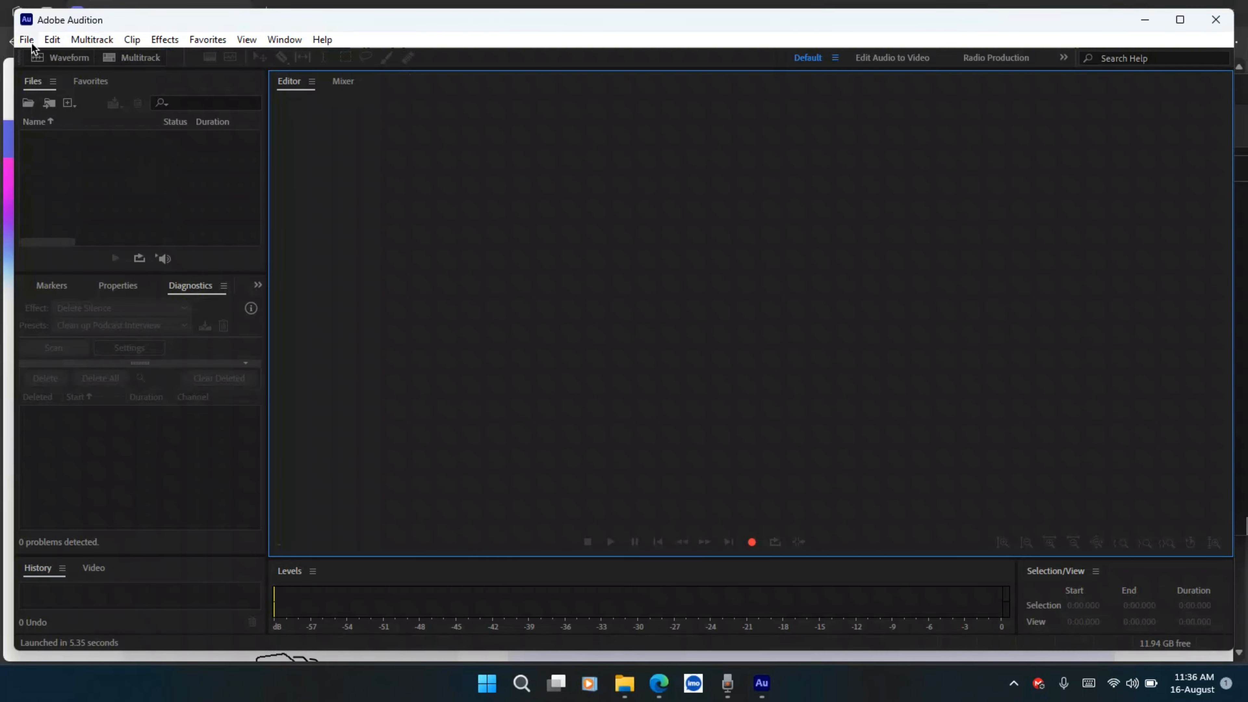
click(1177, 21)
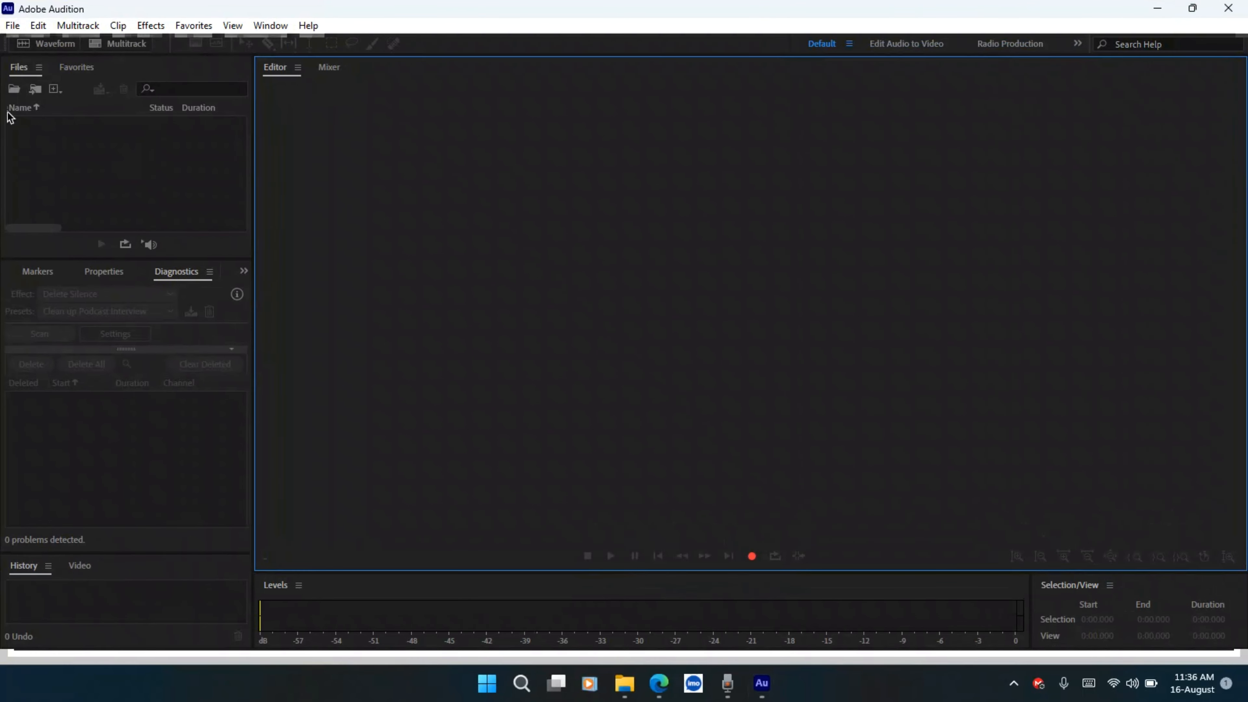
Open Recording-enhanced-v2.wav in Audition by pasting its path into the Open File dialog
click(4, 26)
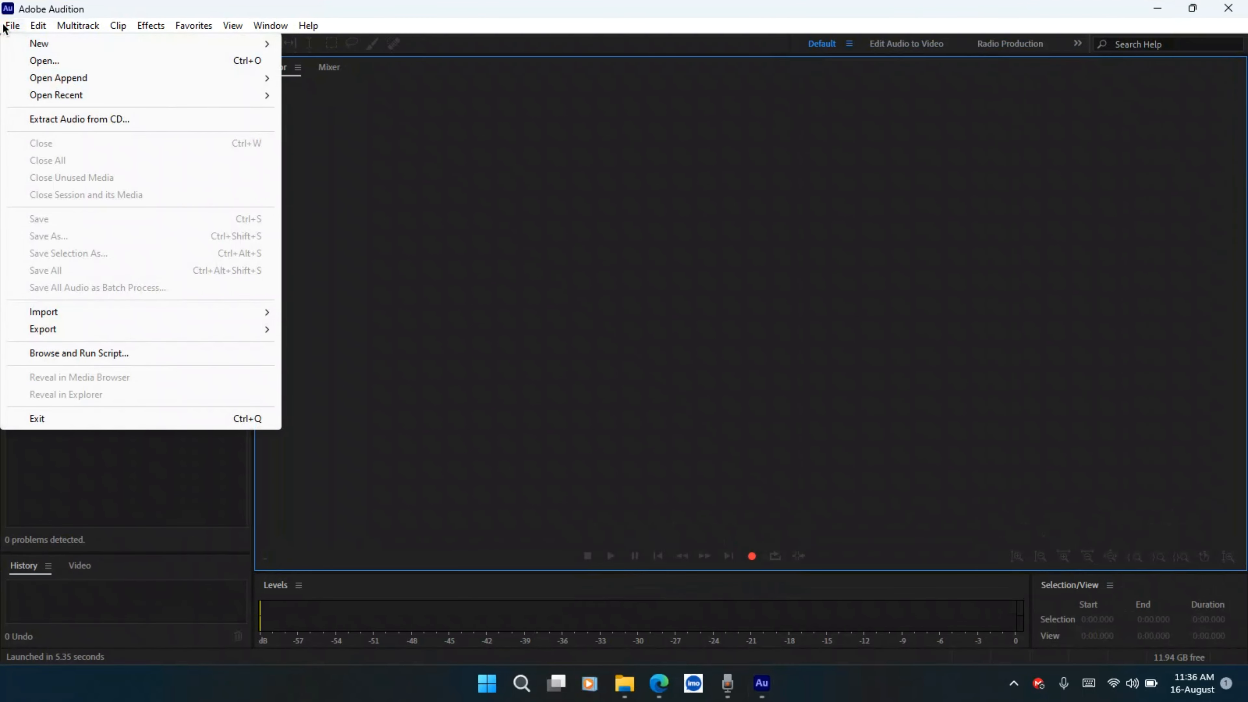
click(52, 65)
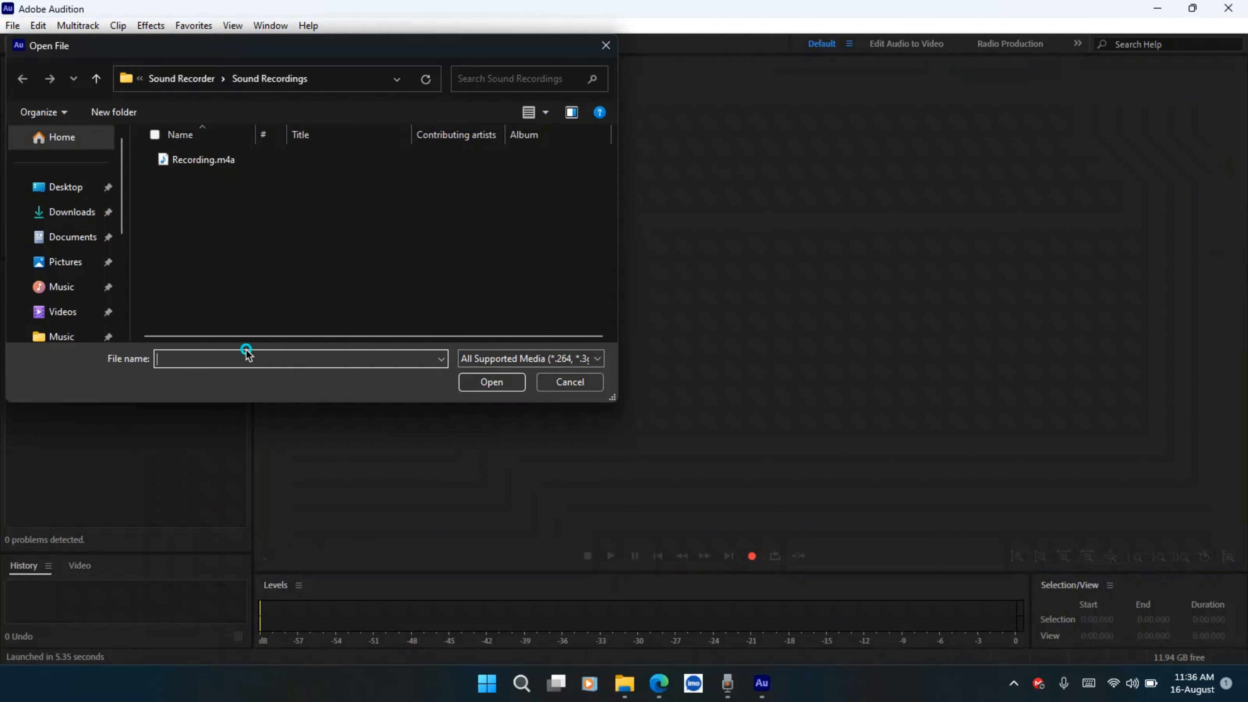
right_click(253, 358)
click(293, 426)
click(501, 384)
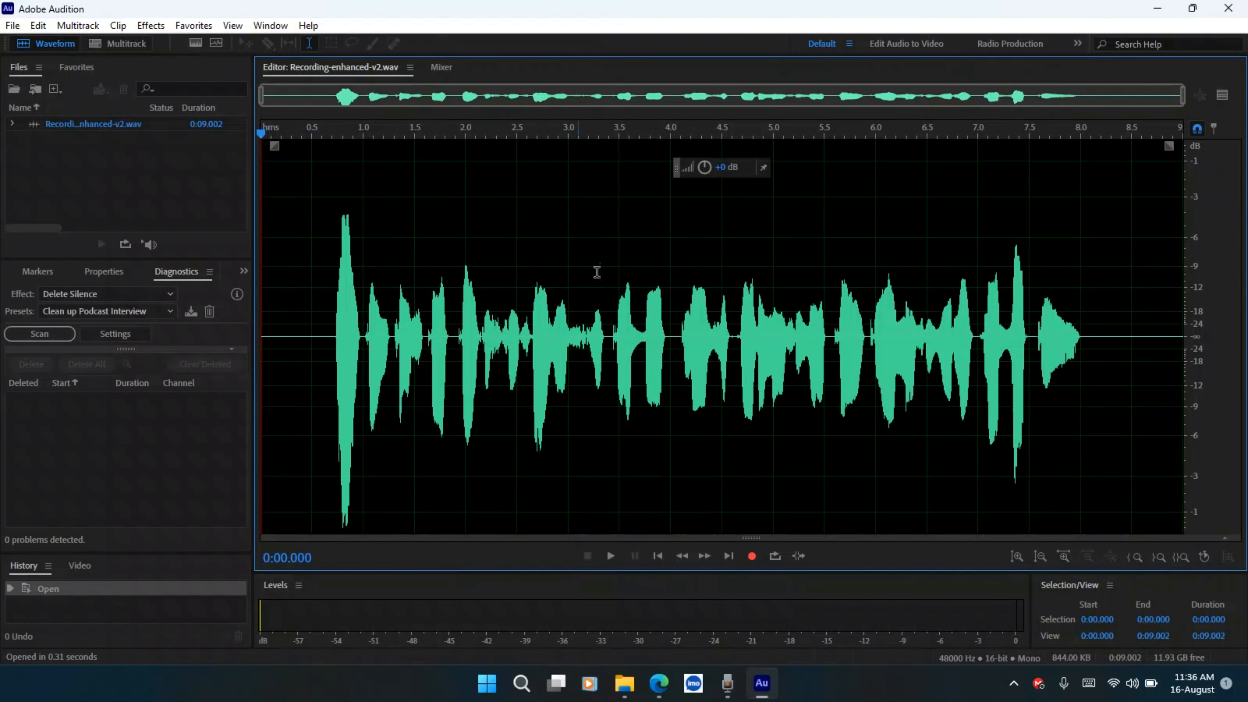
Place the playhead at about 0:04.786 in the waveform
click(123, 29)
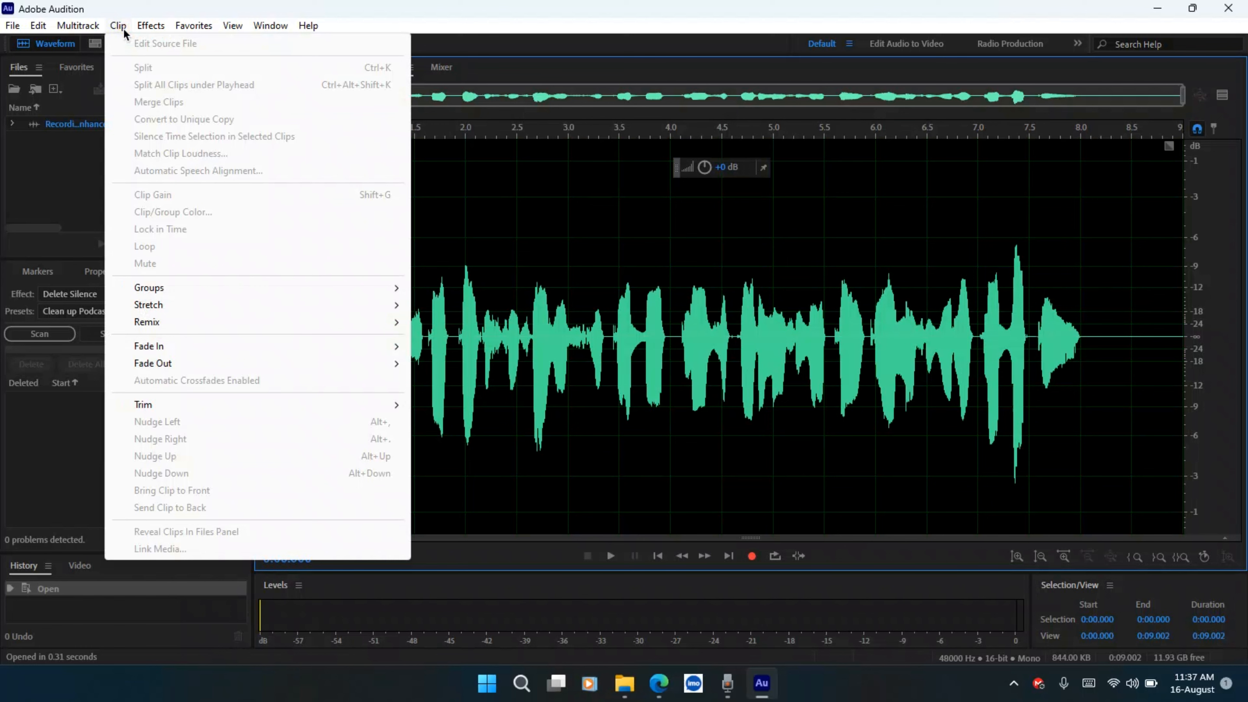
click(753, 394)
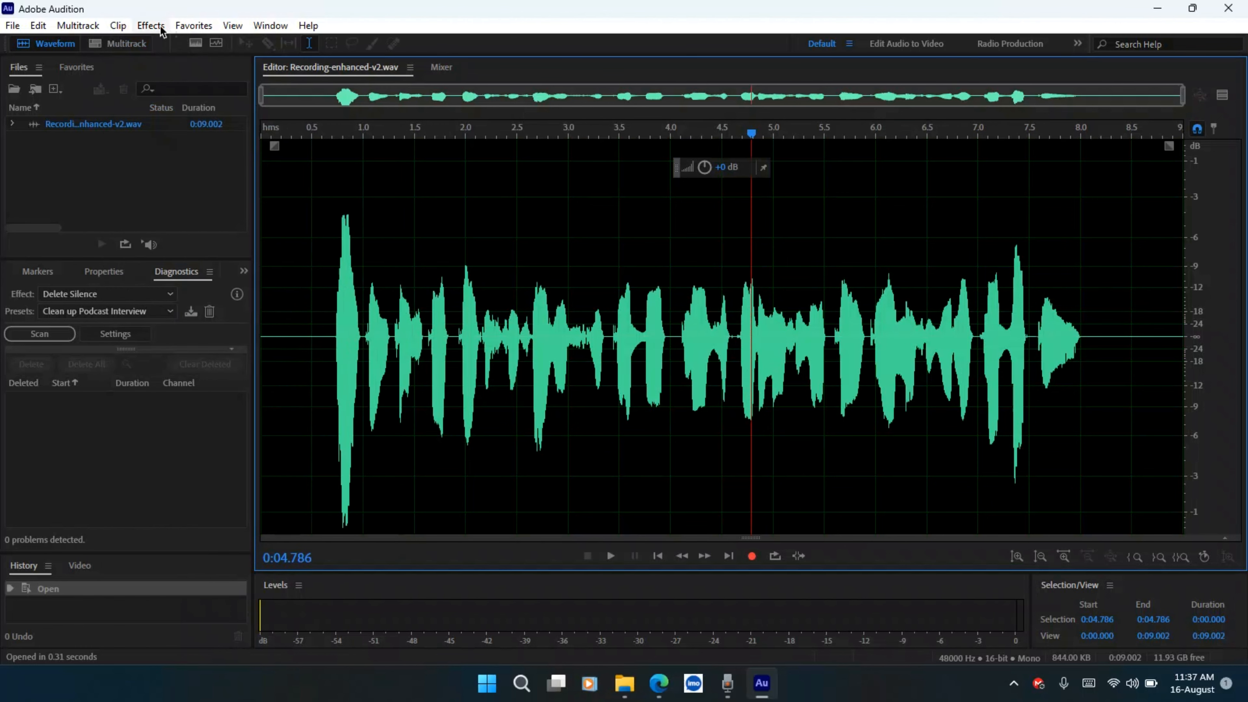
Apply the Multiband Compressor effect to the recording using the Broadcast preset
click(149, 25)
mouse_move(224, 271)
mouse_move(269, 223)
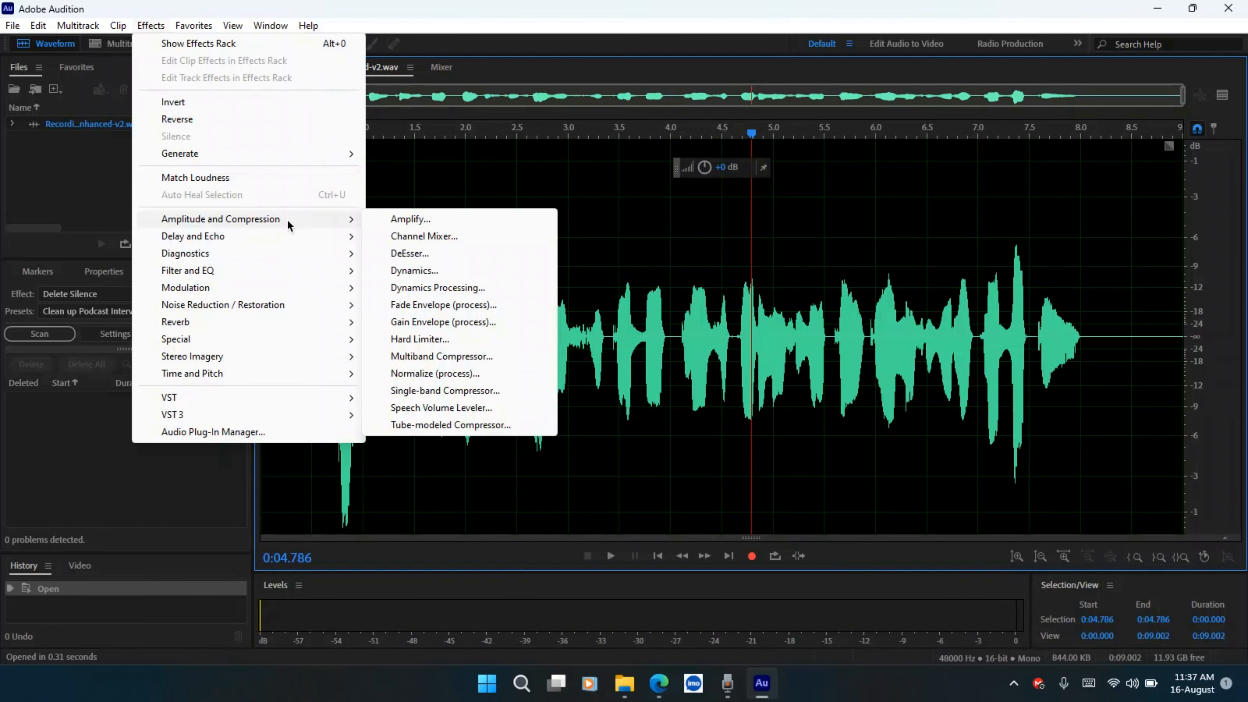
click(440, 357)
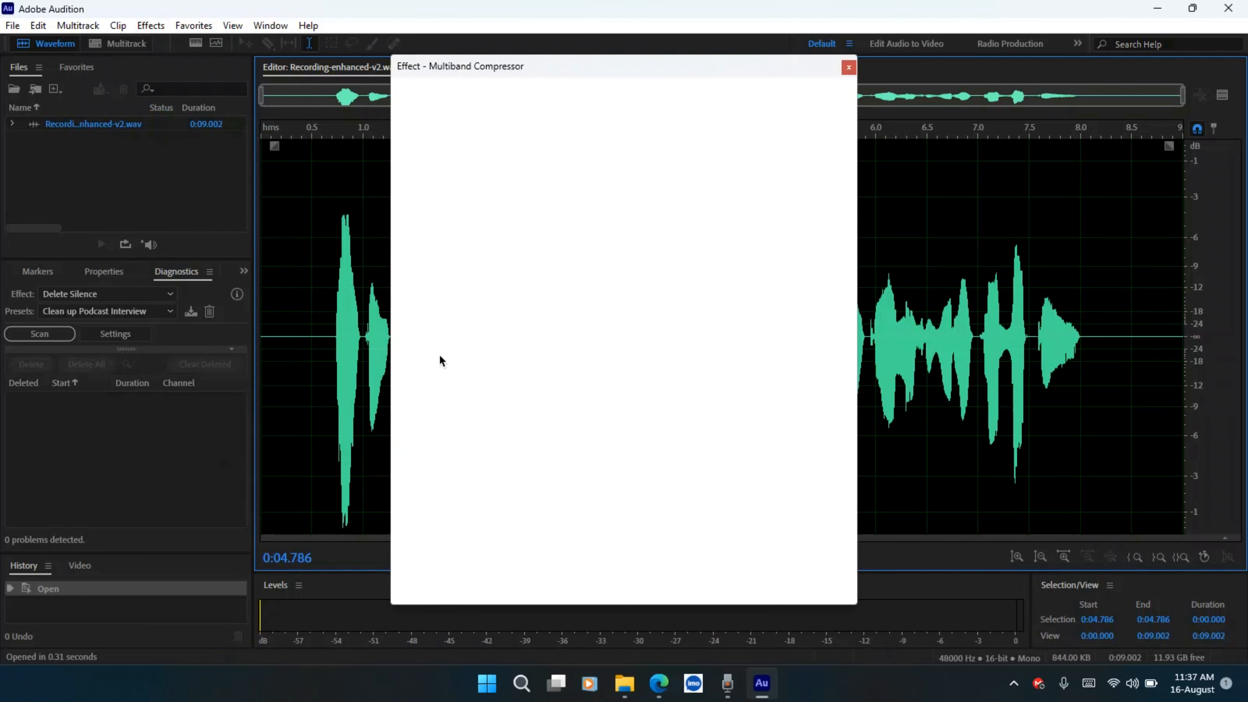
click(497, 99)
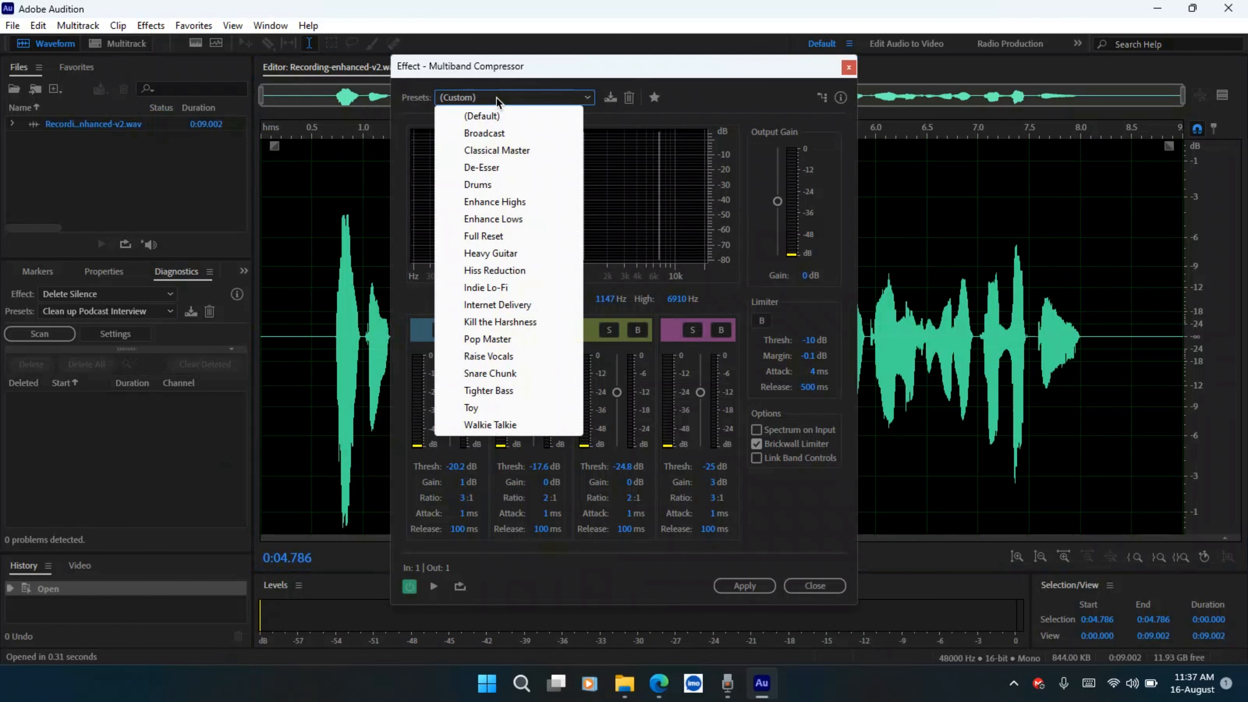
click(498, 129)
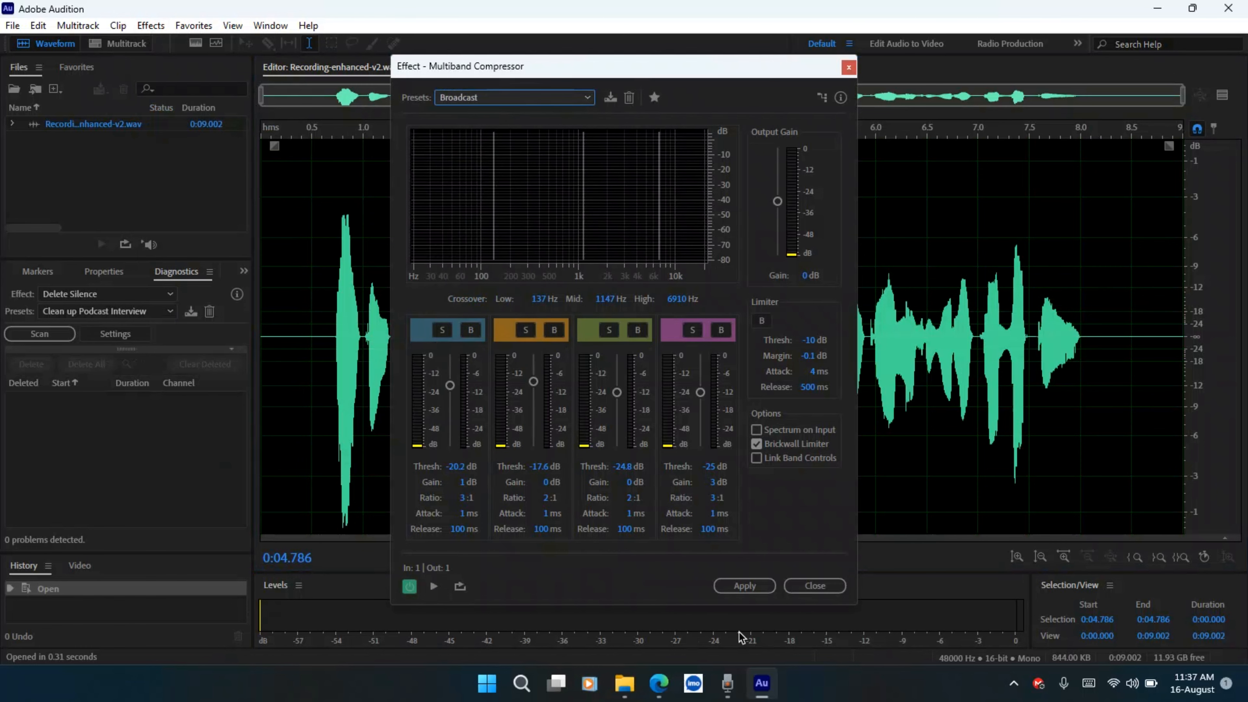
click(744, 587)
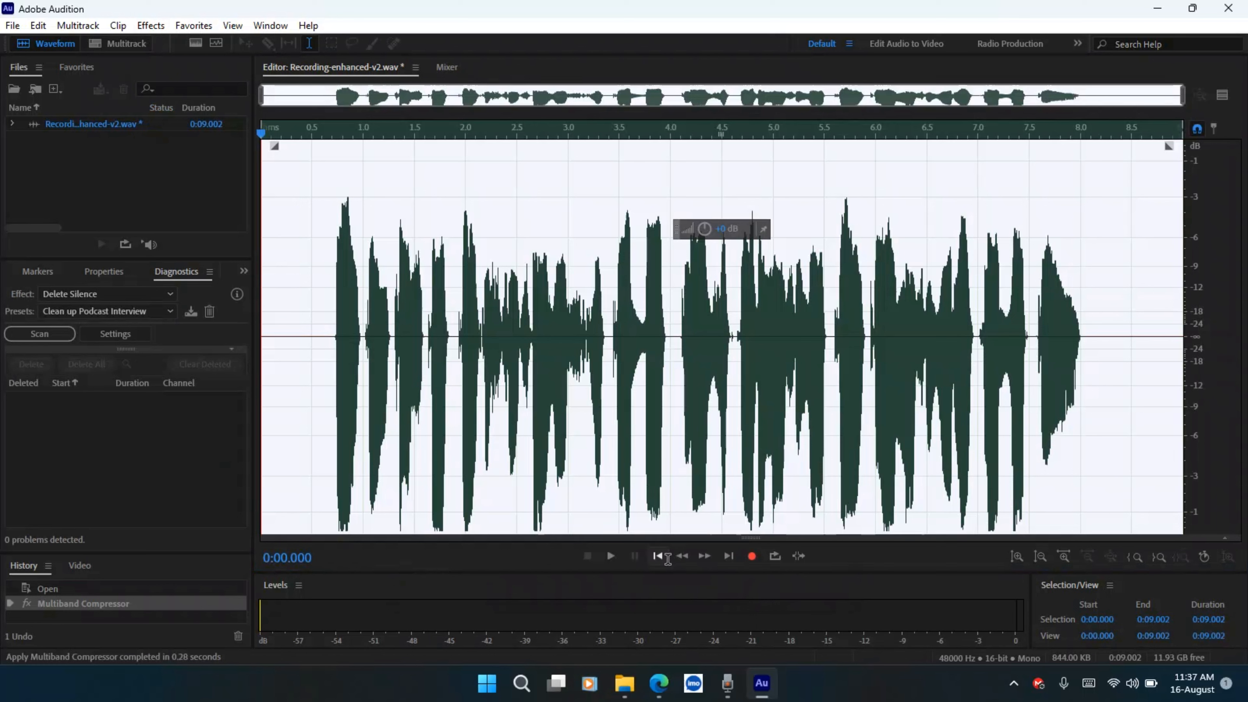
Apply the Parametric Equalizer effect with the Vocal Enhancer preset
click(151, 25)
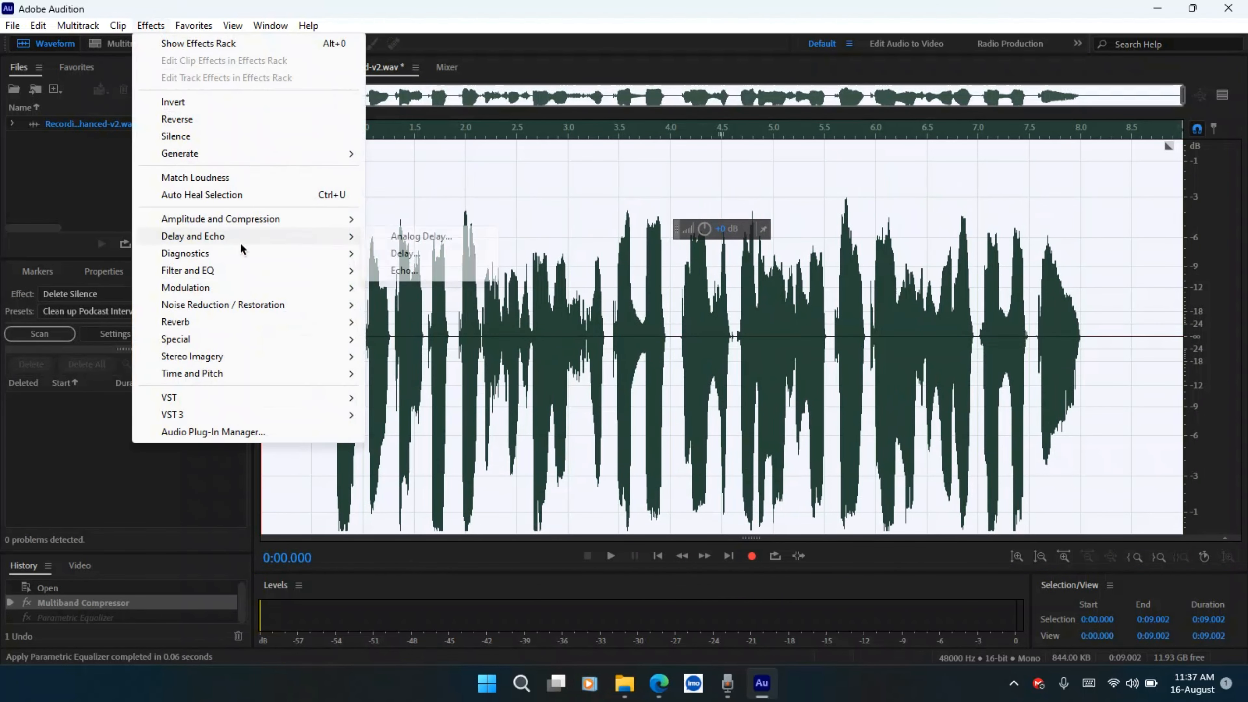
mouse_move(264, 270)
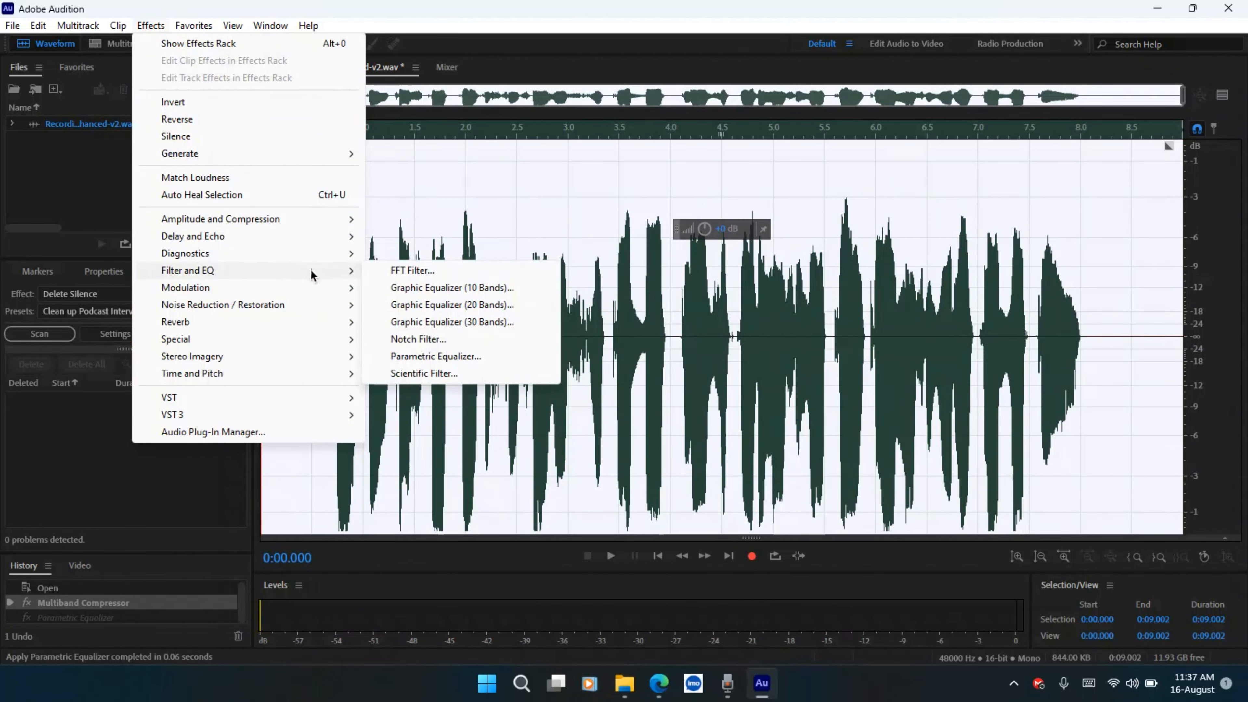
click(430, 356)
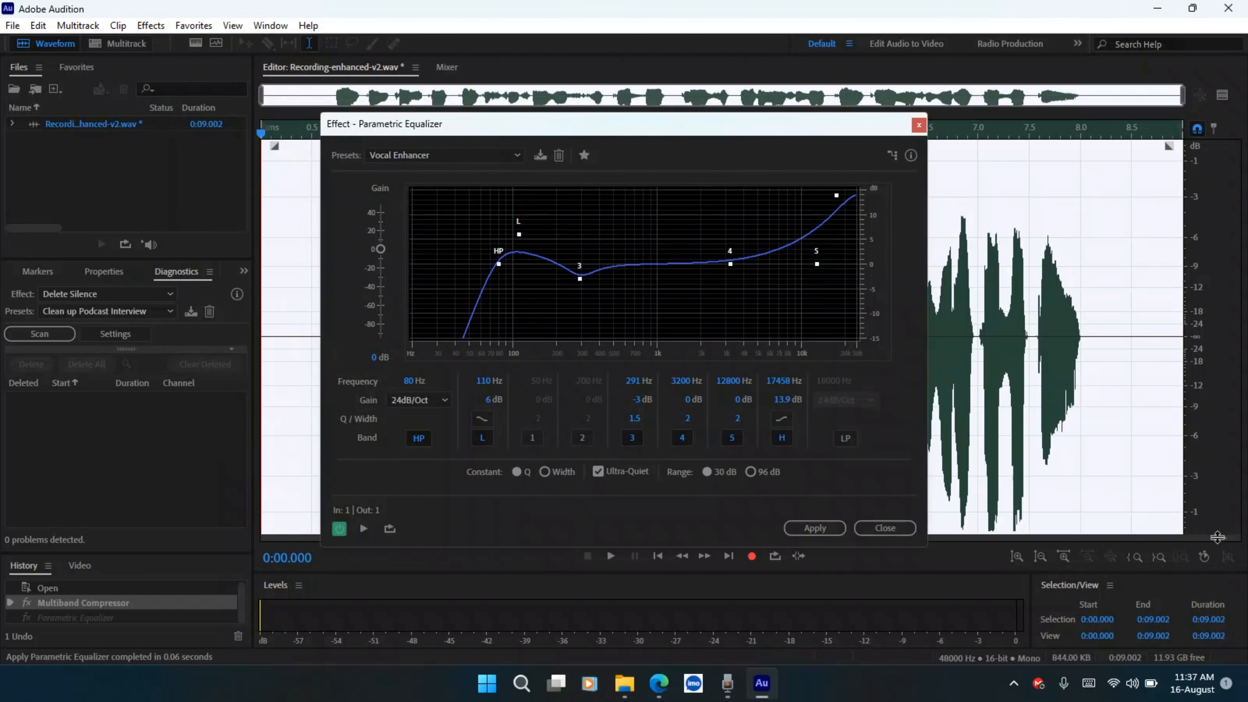
click(448, 157)
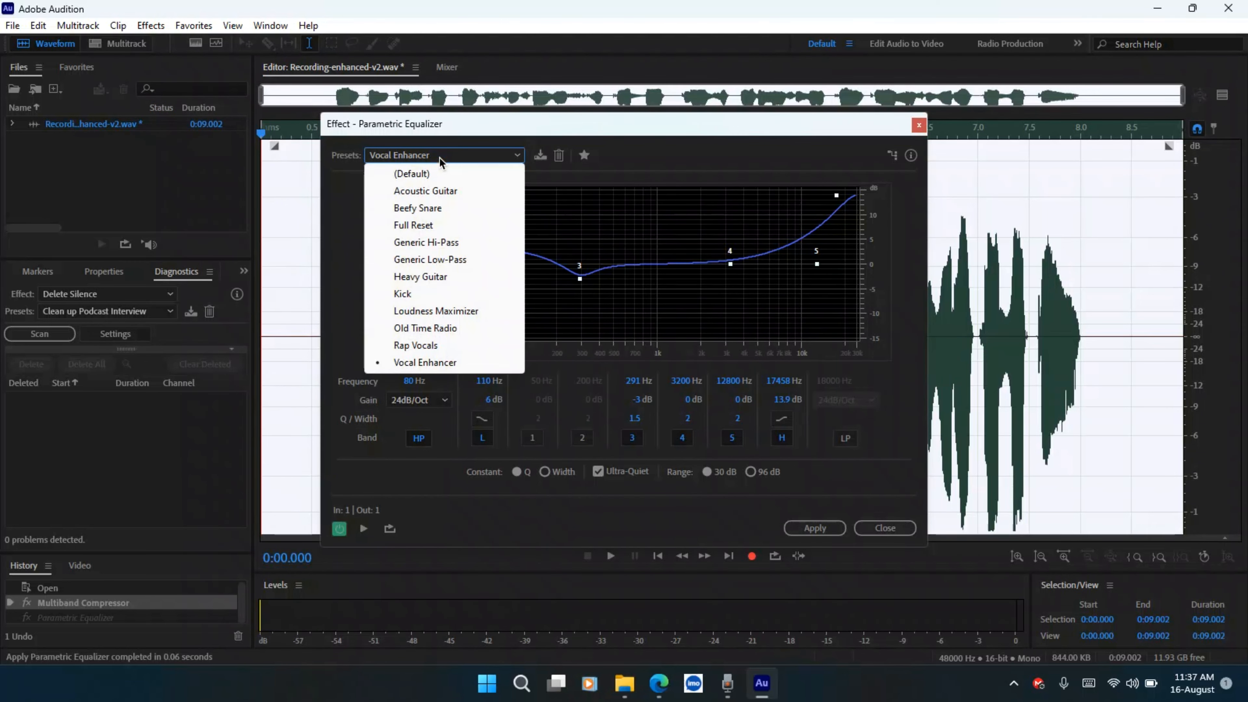
click(425, 369)
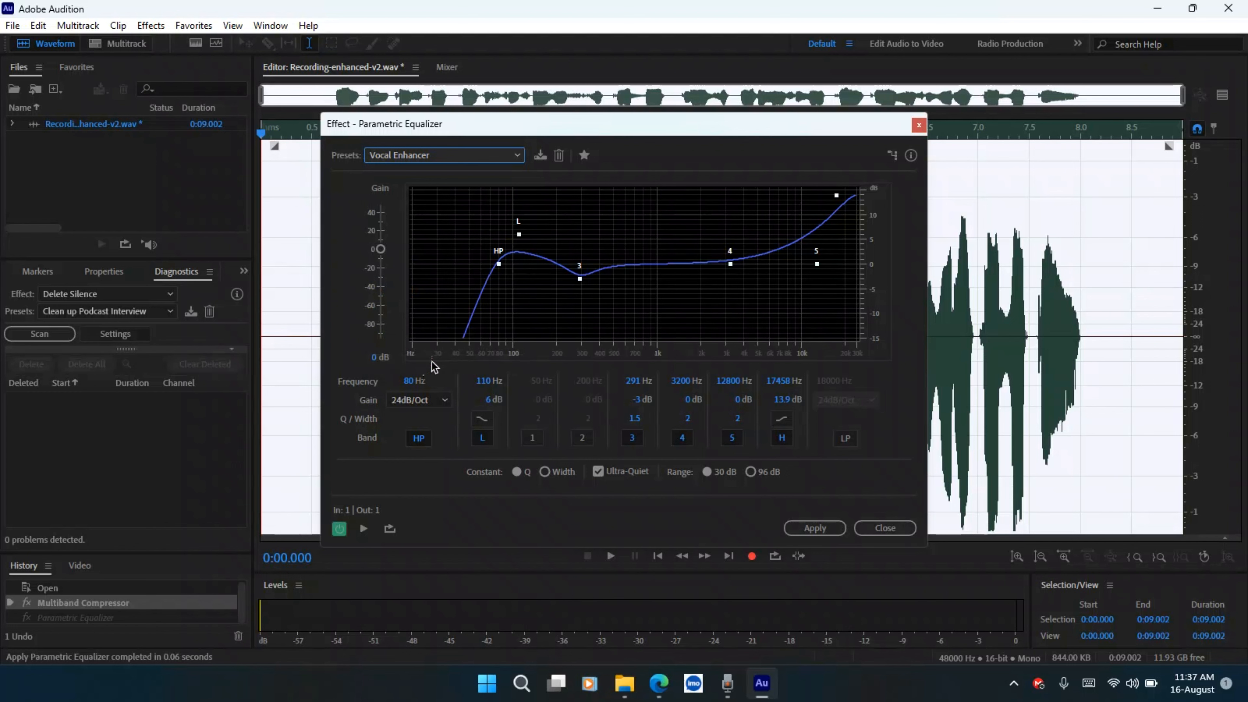
click(816, 531)
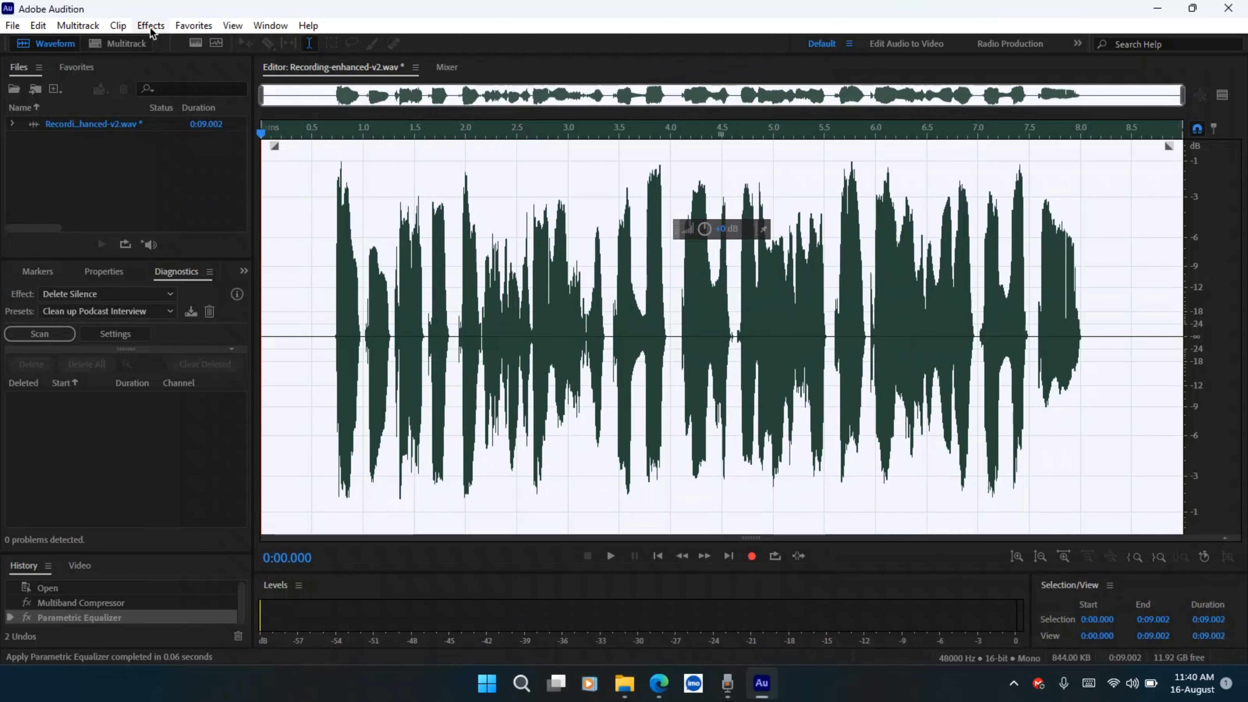
Apply the Dynamics effect with its Compressor section enabled
click(151, 27)
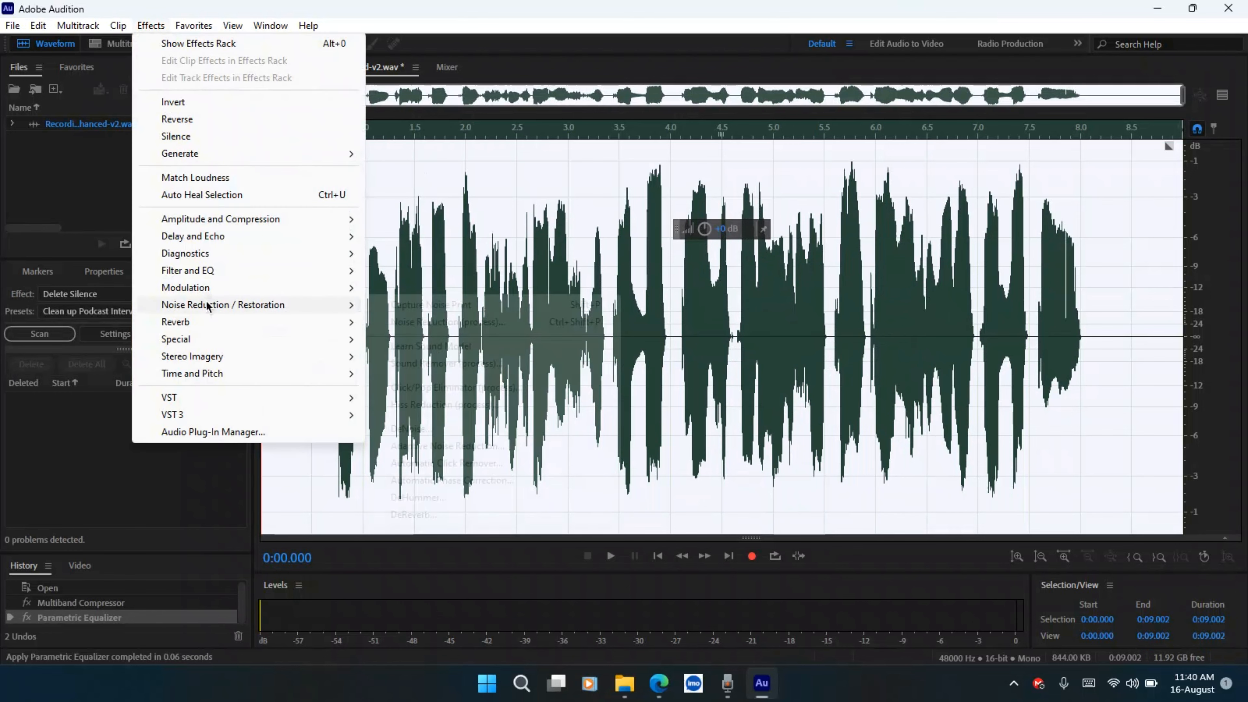
mouse_move(301, 238)
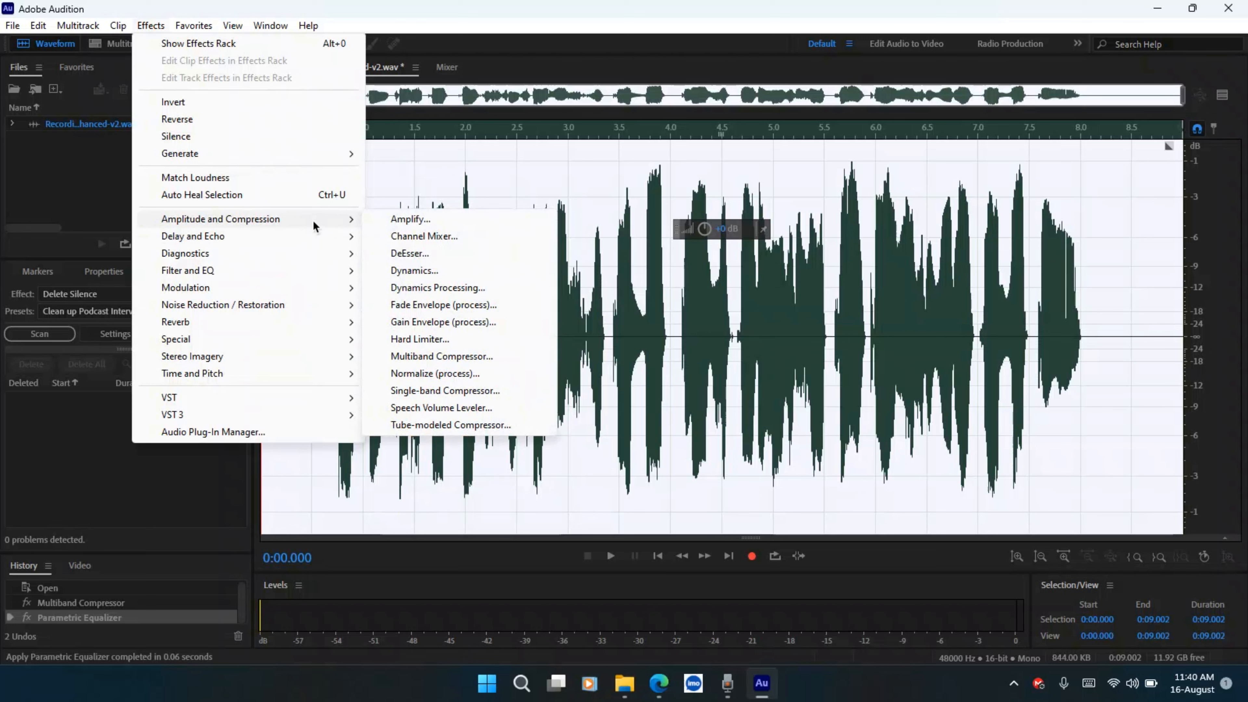
click(439, 272)
click(609, 196)
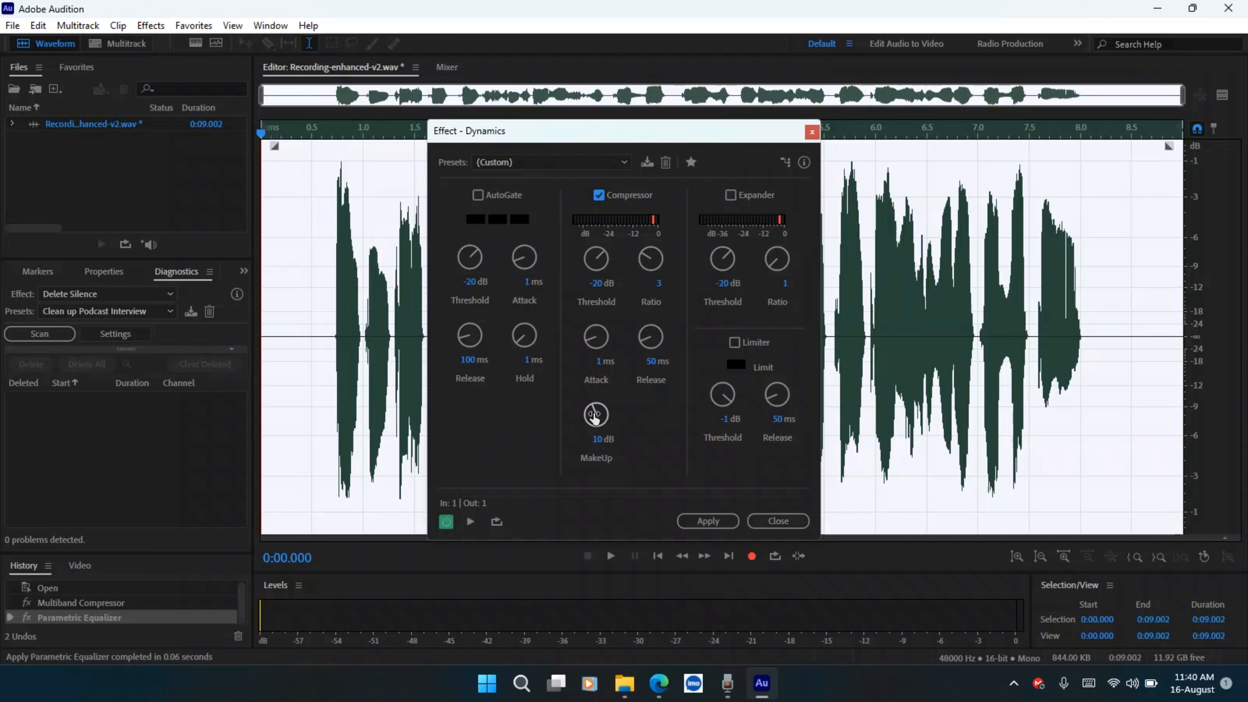
click(711, 520)
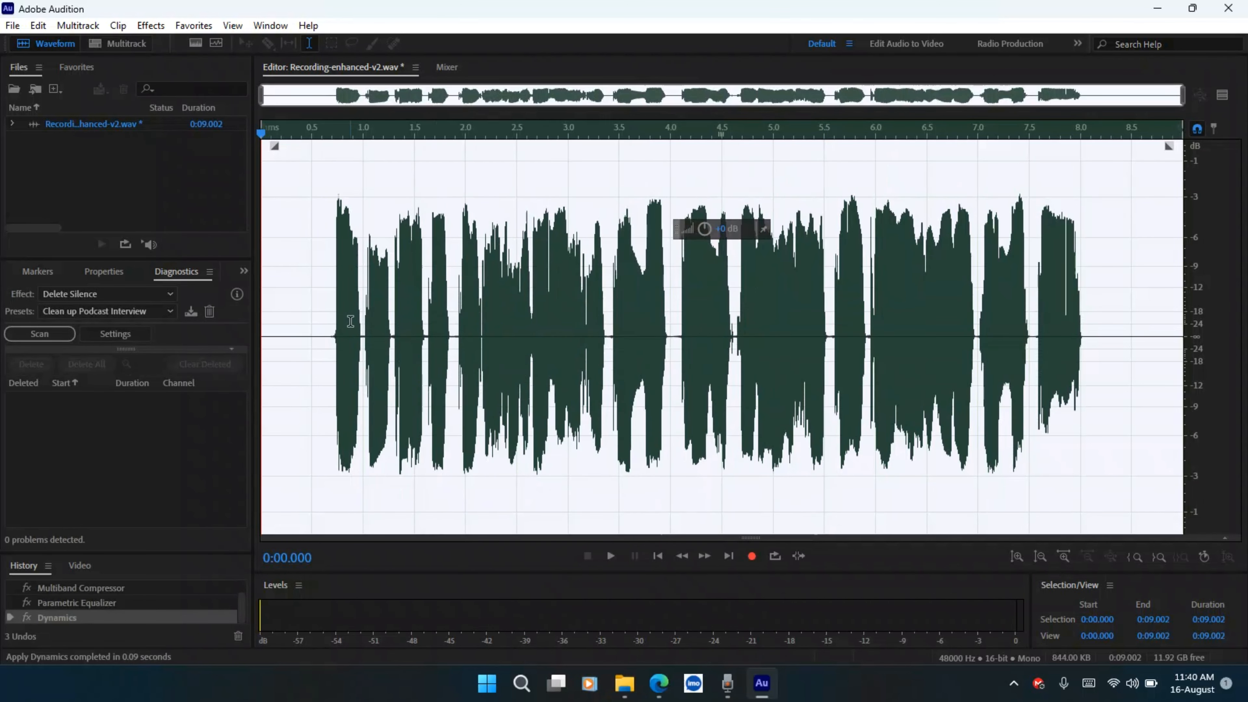
Scan with Delete Silence using the Clean up Podcast Interview preset, delete all detected silences, and play back the result
click(151, 25)
mouse_move(197, 253)
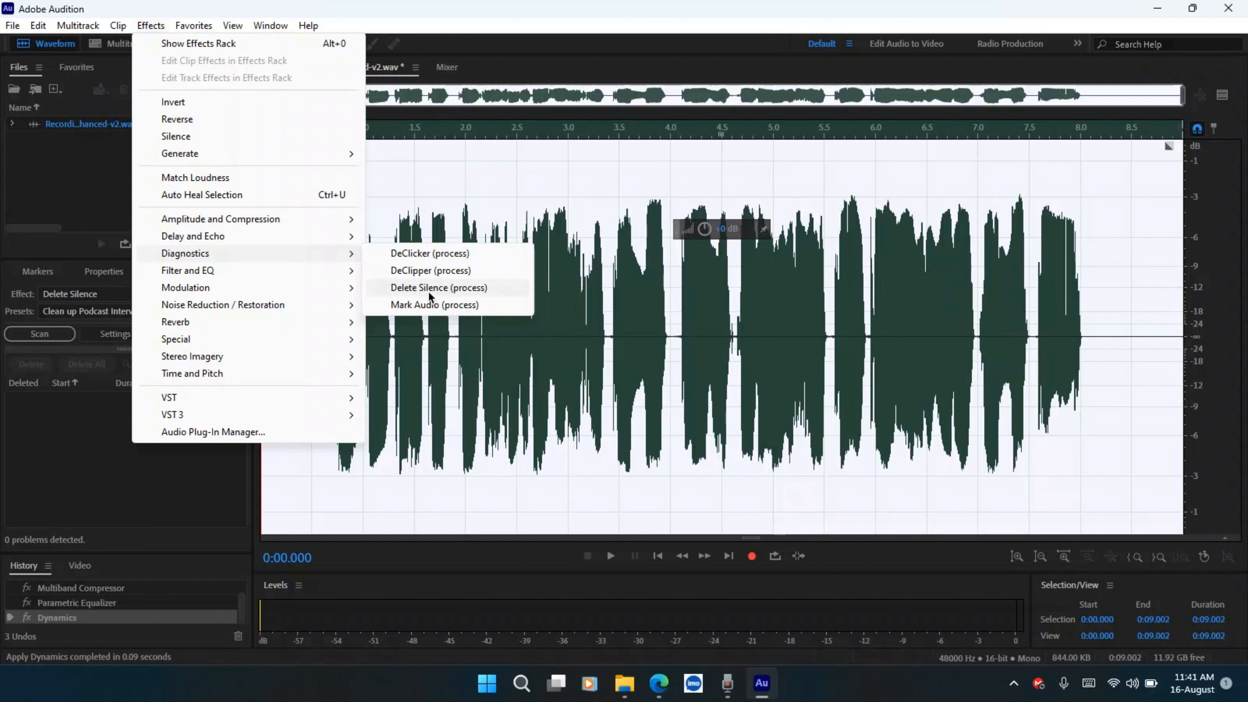
click(429, 294)
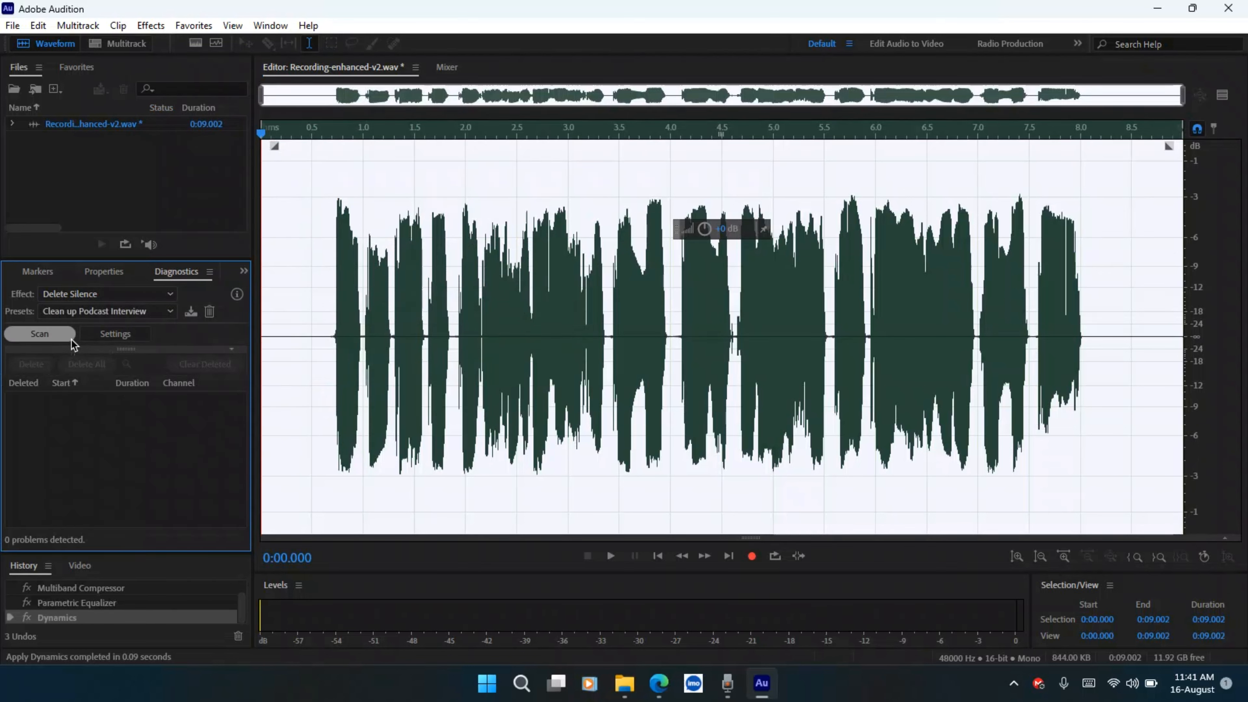
click(81, 315)
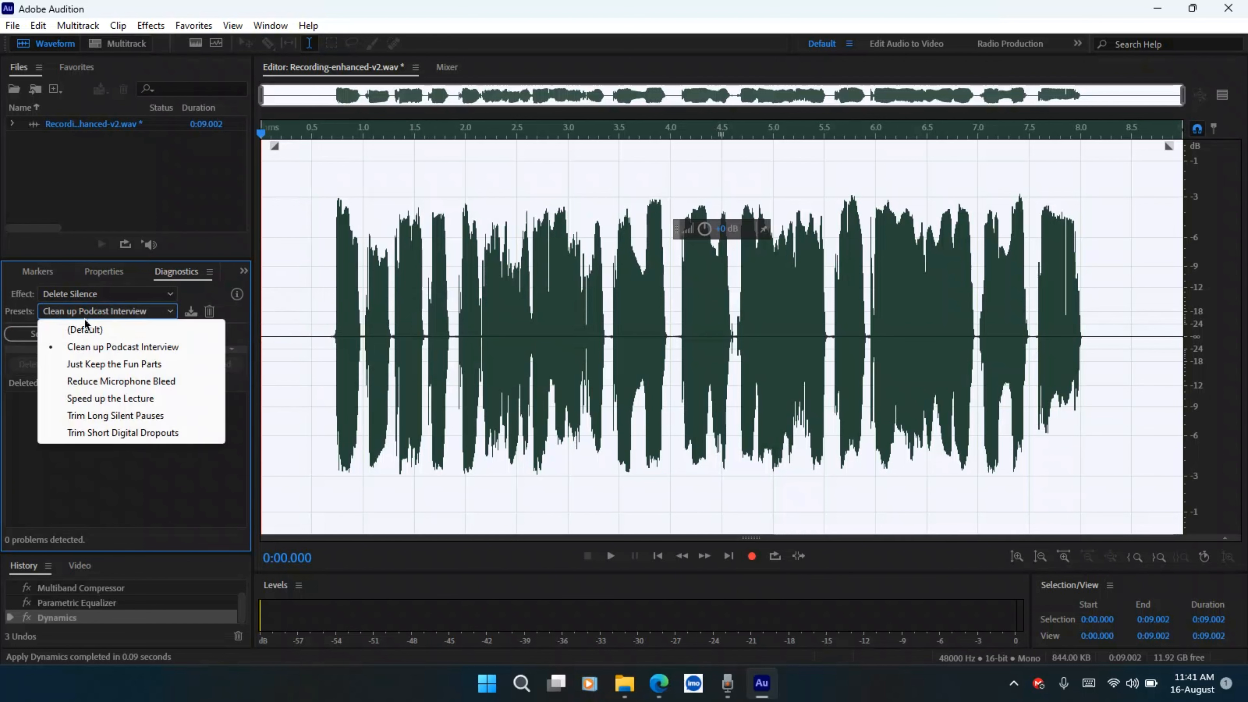
click(105, 352)
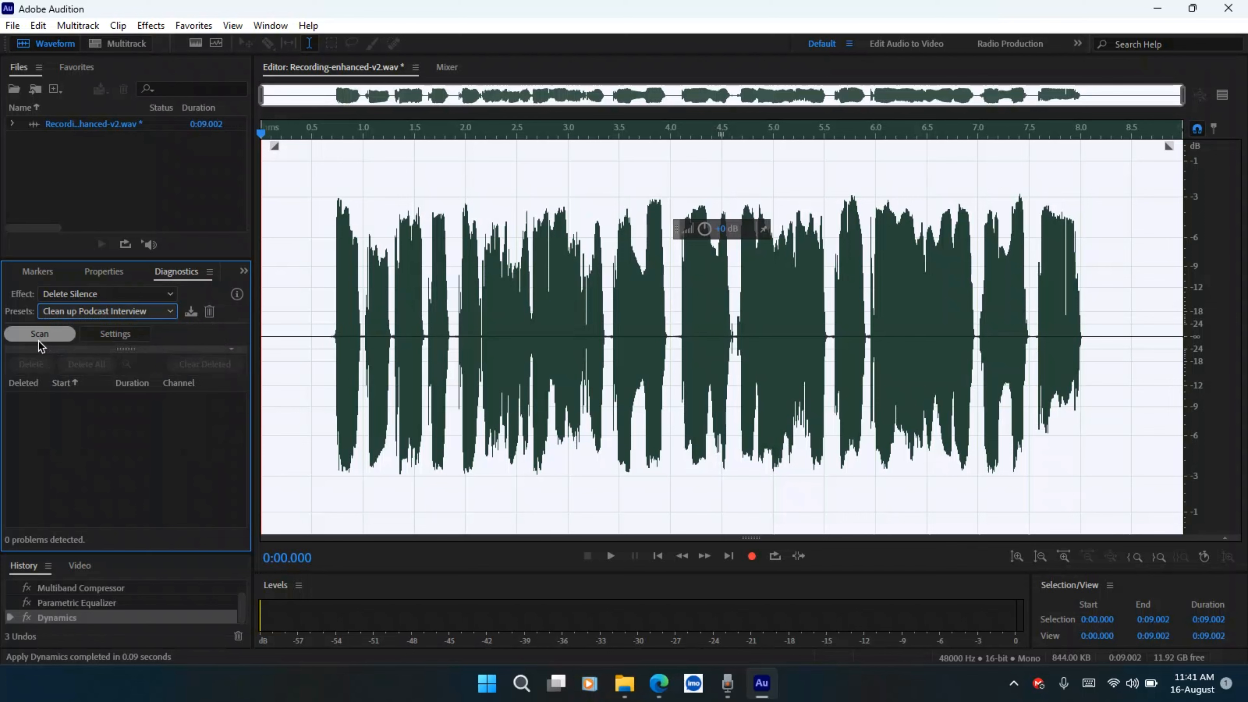
click(39, 339)
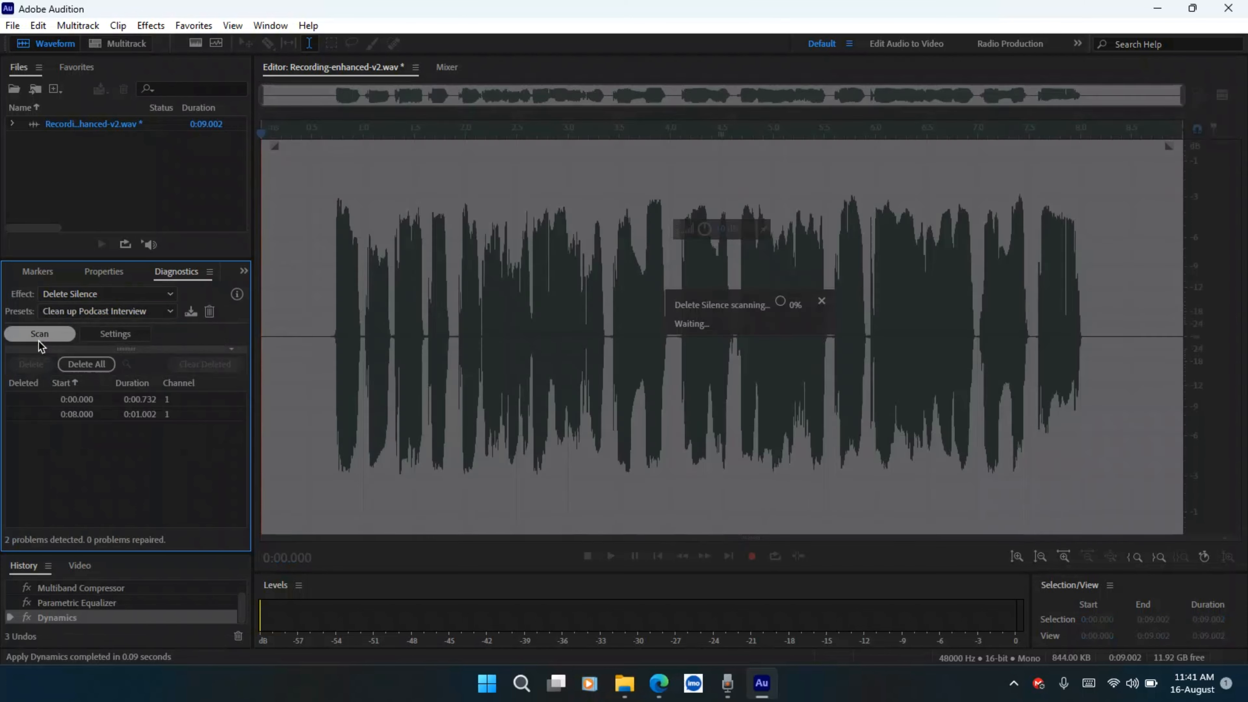
click(87, 365)
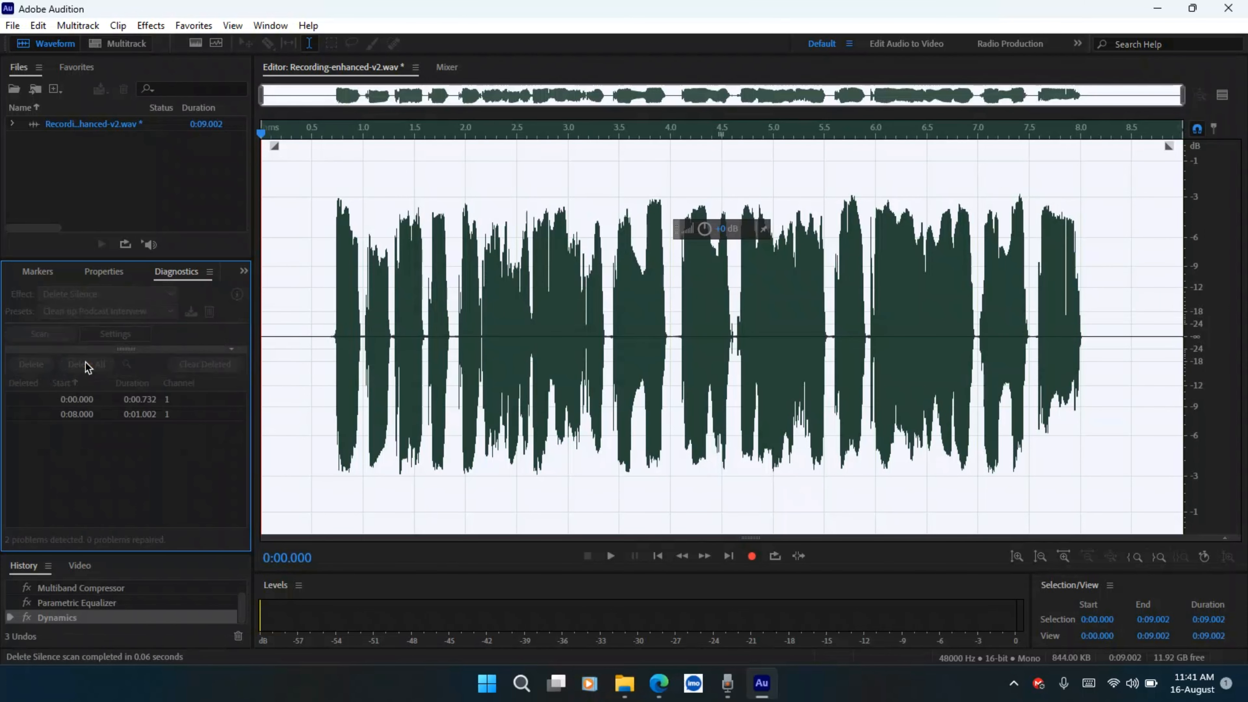
click(619, 560)
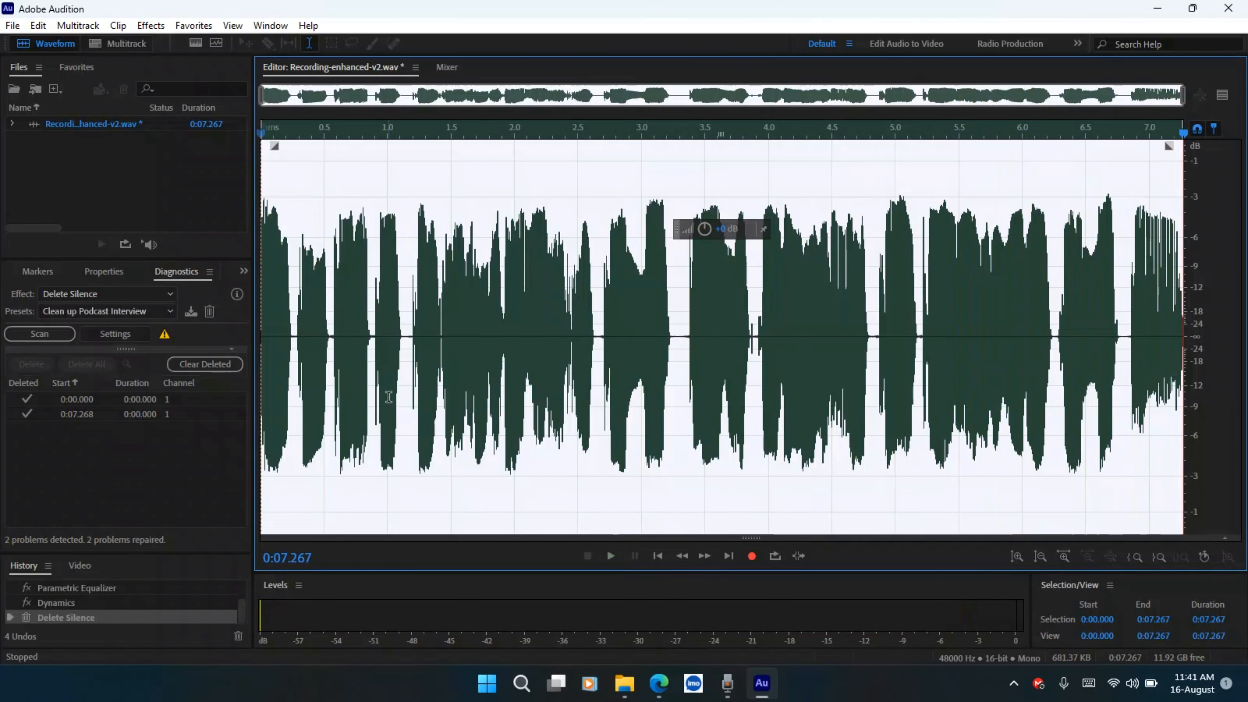
Save the file as Recording-enhanced-v2.mp3 in MP3 Audio format on the Desktop, accepting the lossy-format alert
click(12, 25)
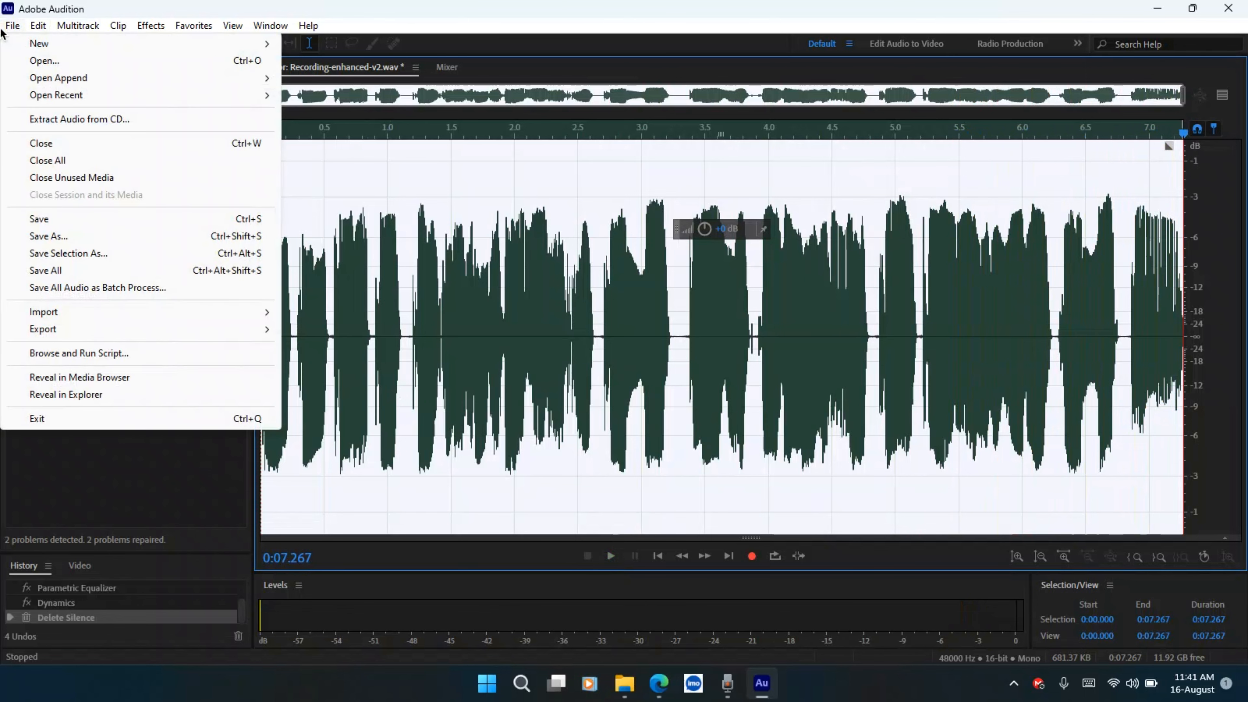
click(88, 231)
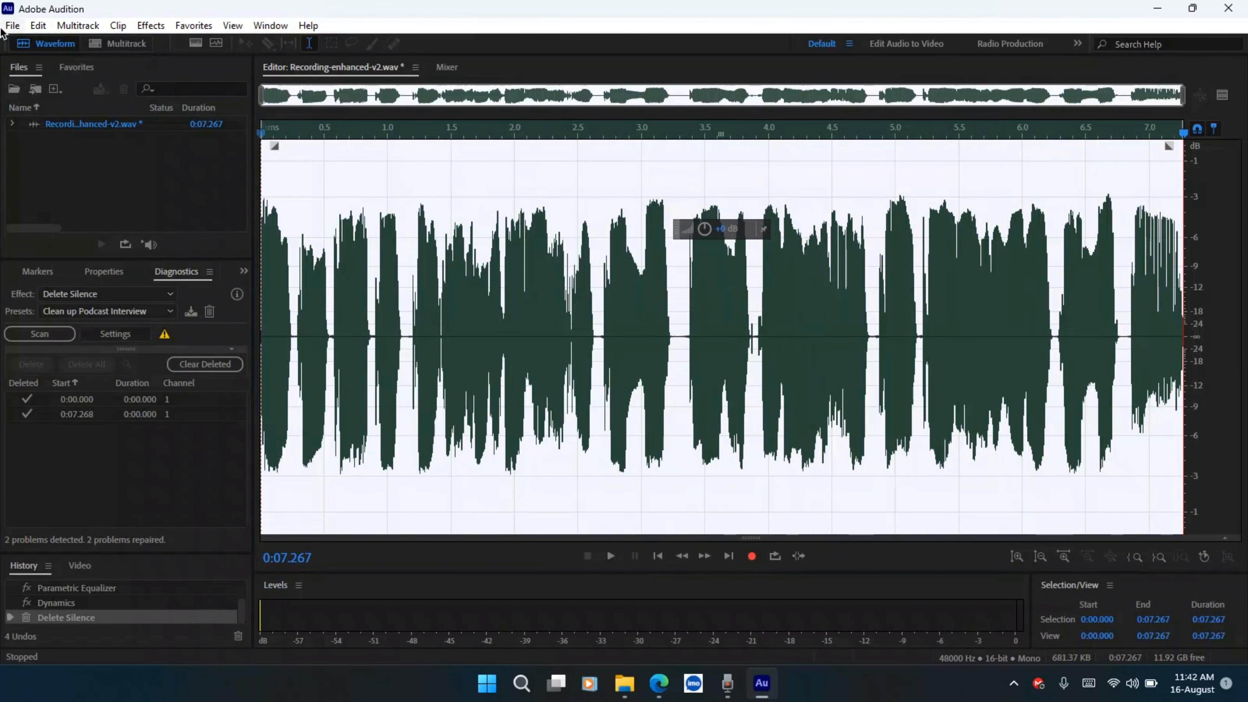
click(3, 29)
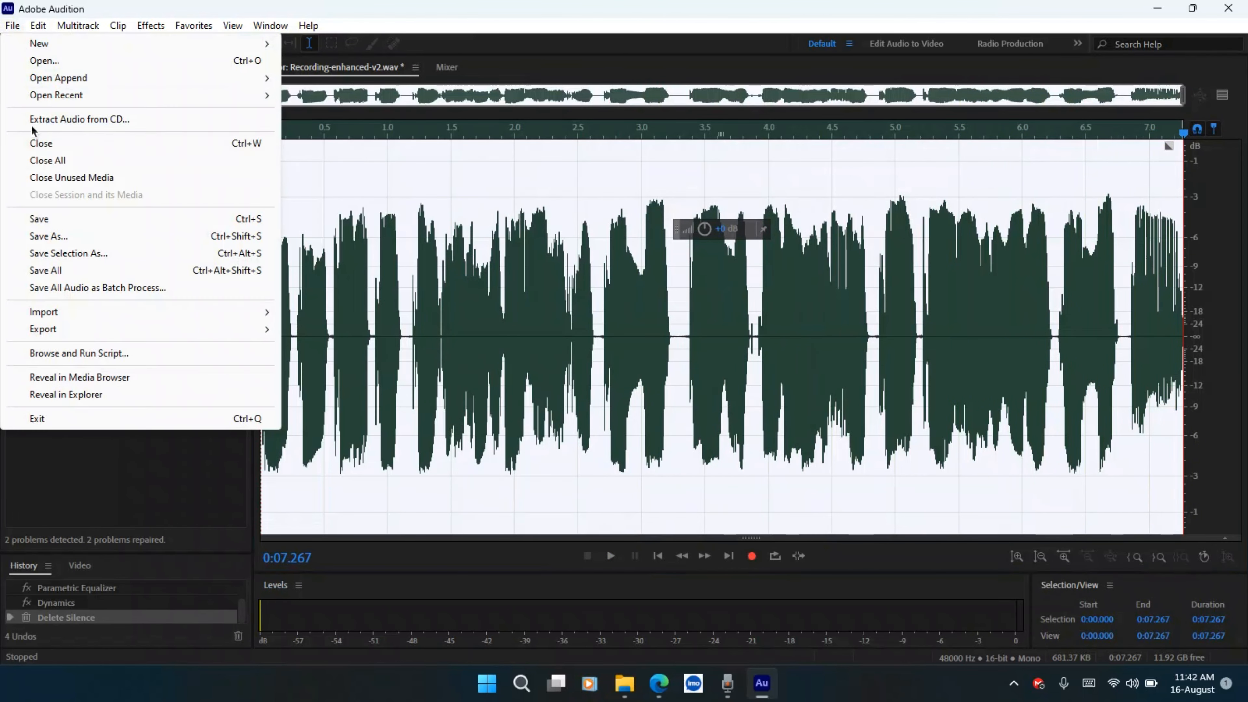
click(85, 238)
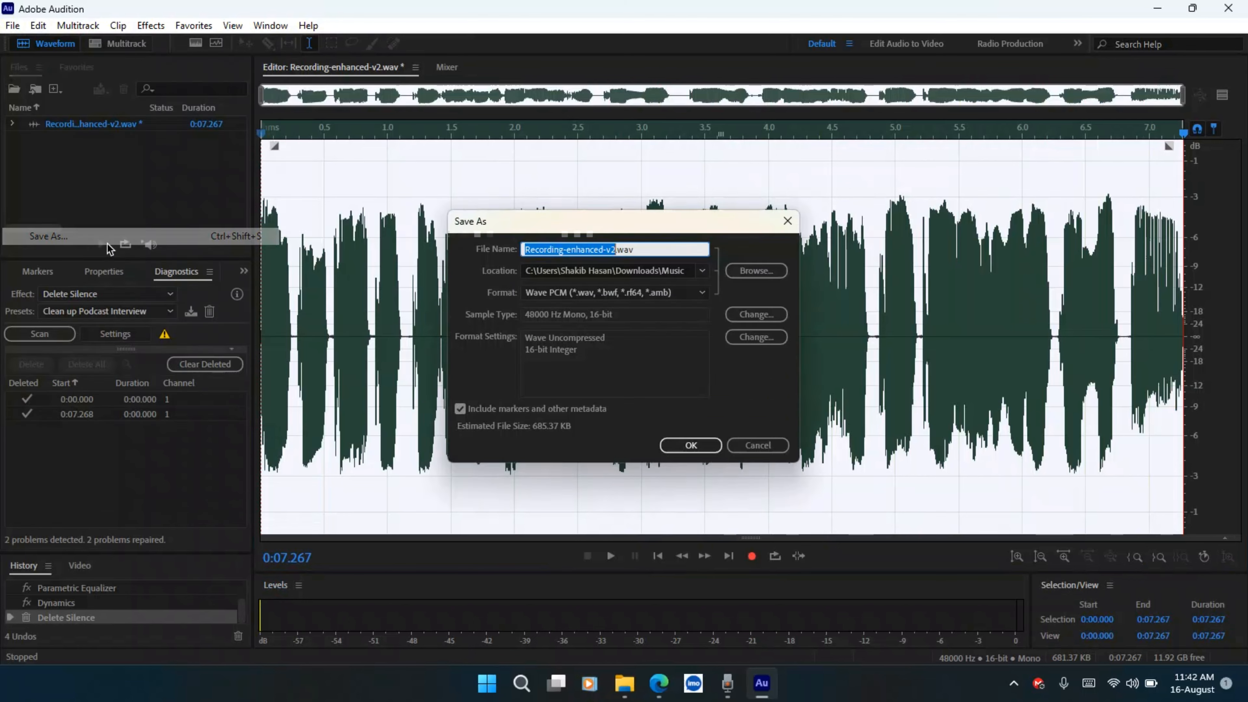
click(751, 270)
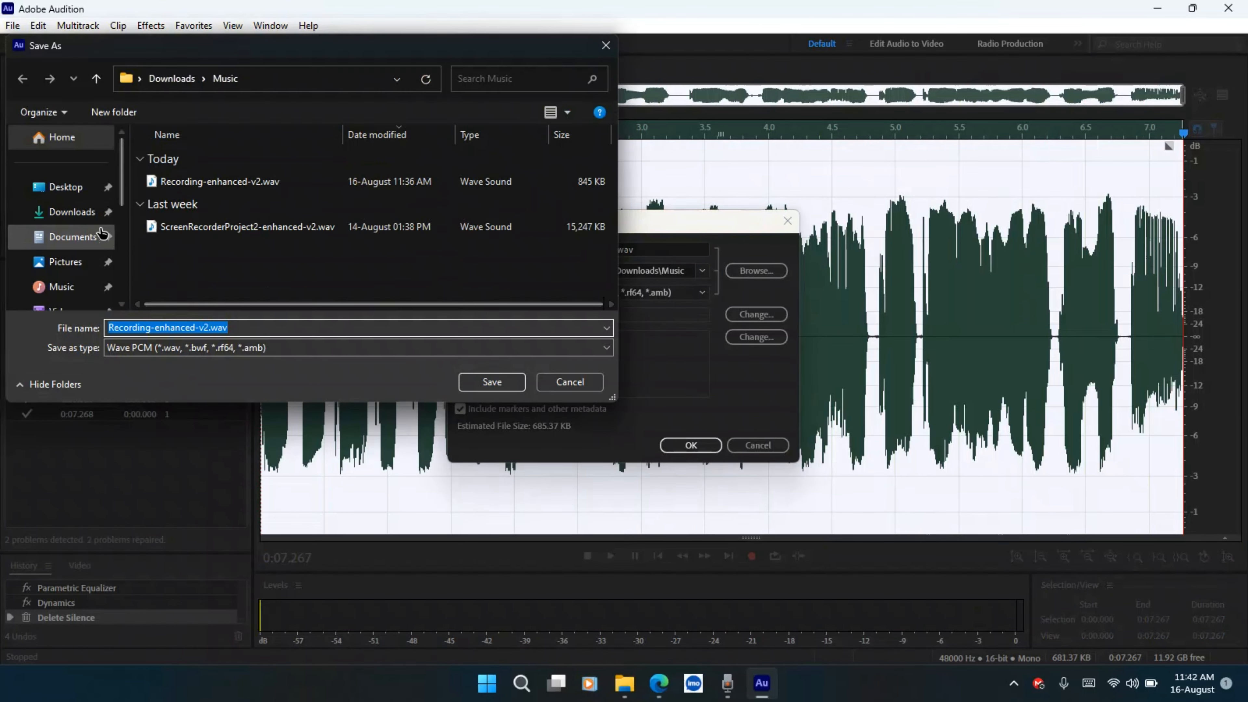
click(66, 187)
click(505, 385)
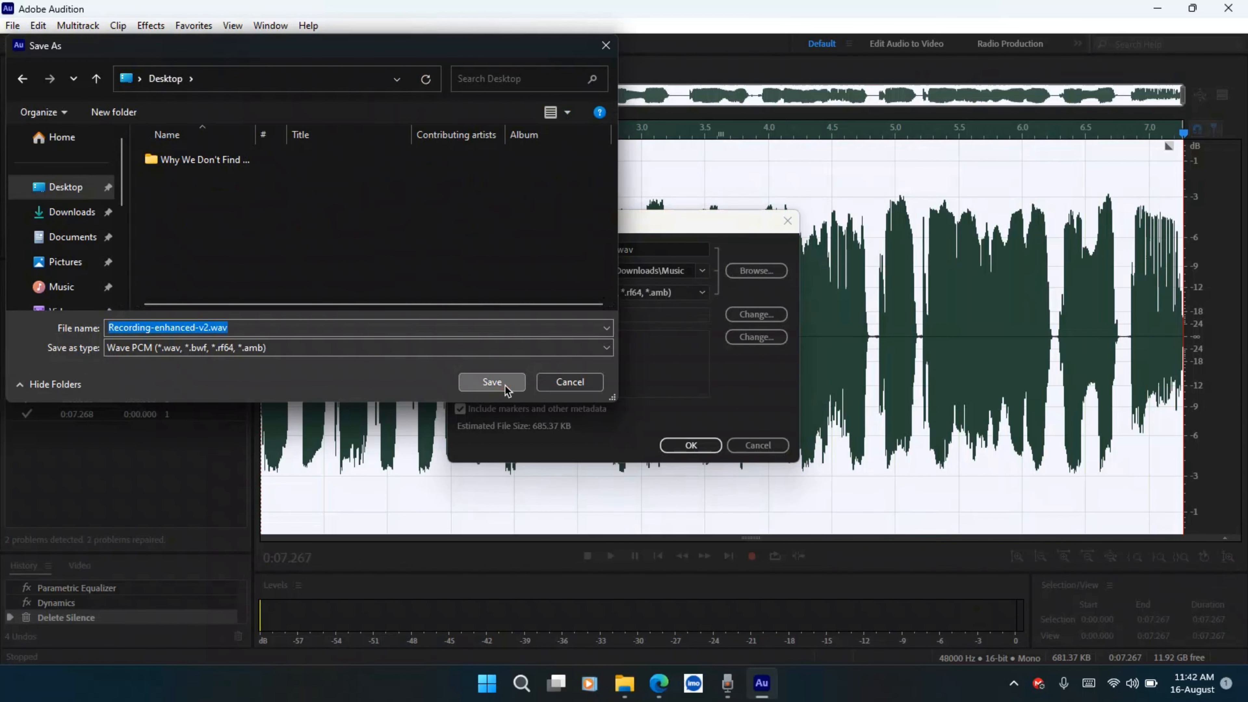
click(652, 294)
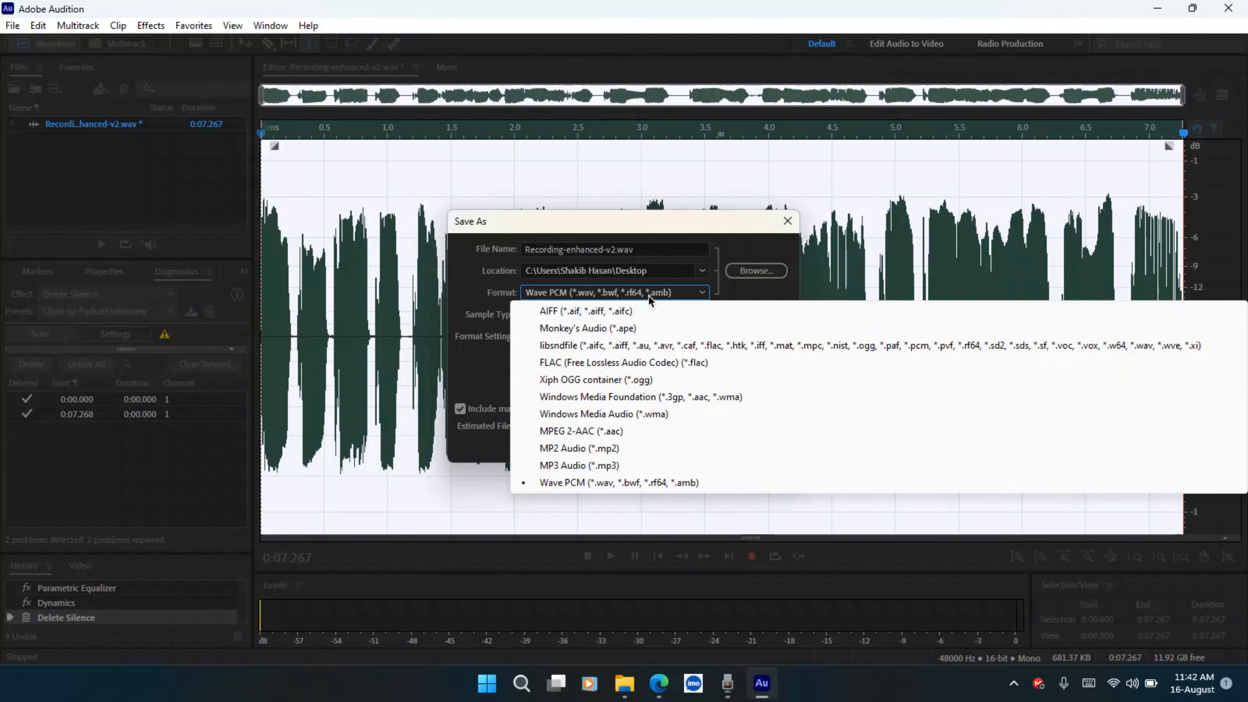
click(609, 466)
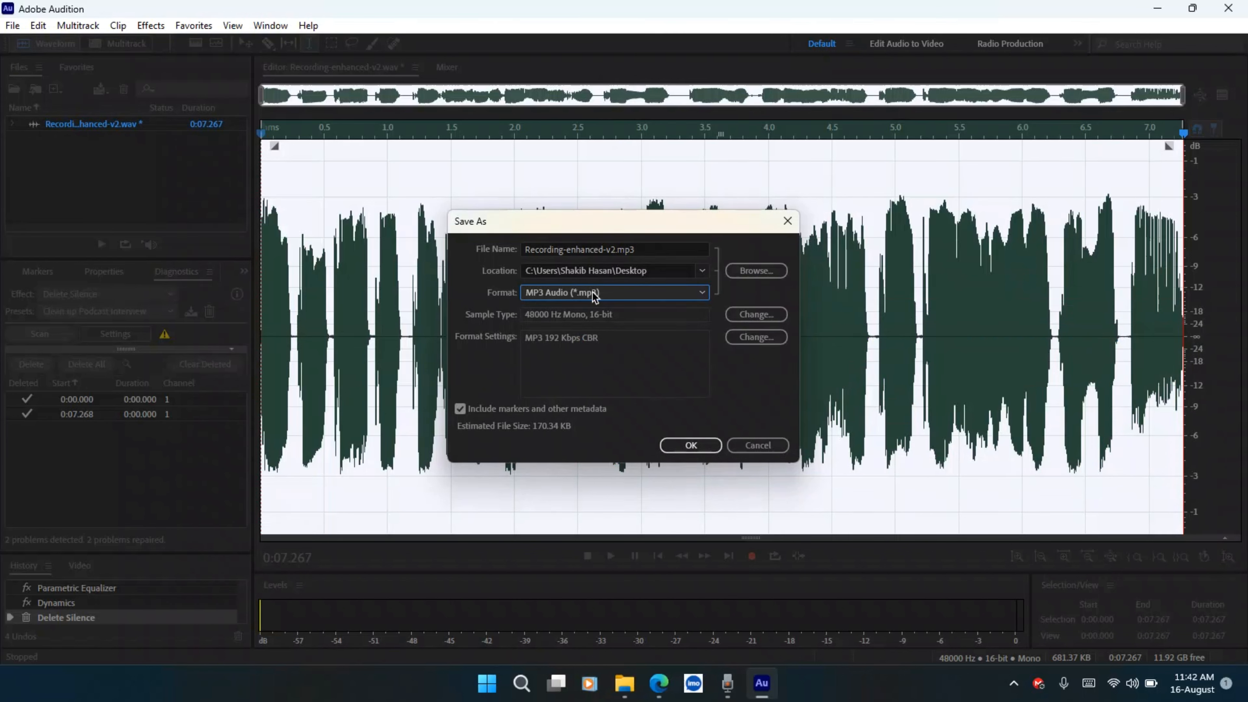
click(701, 445)
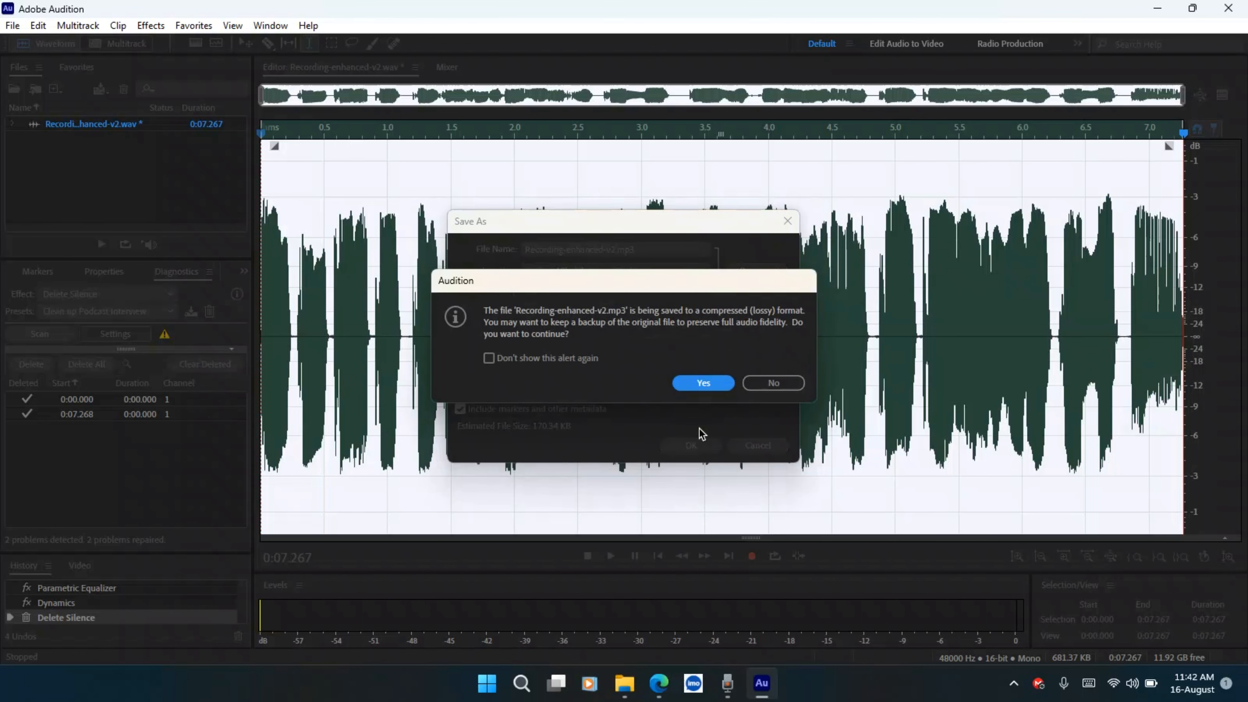
click(700, 388)
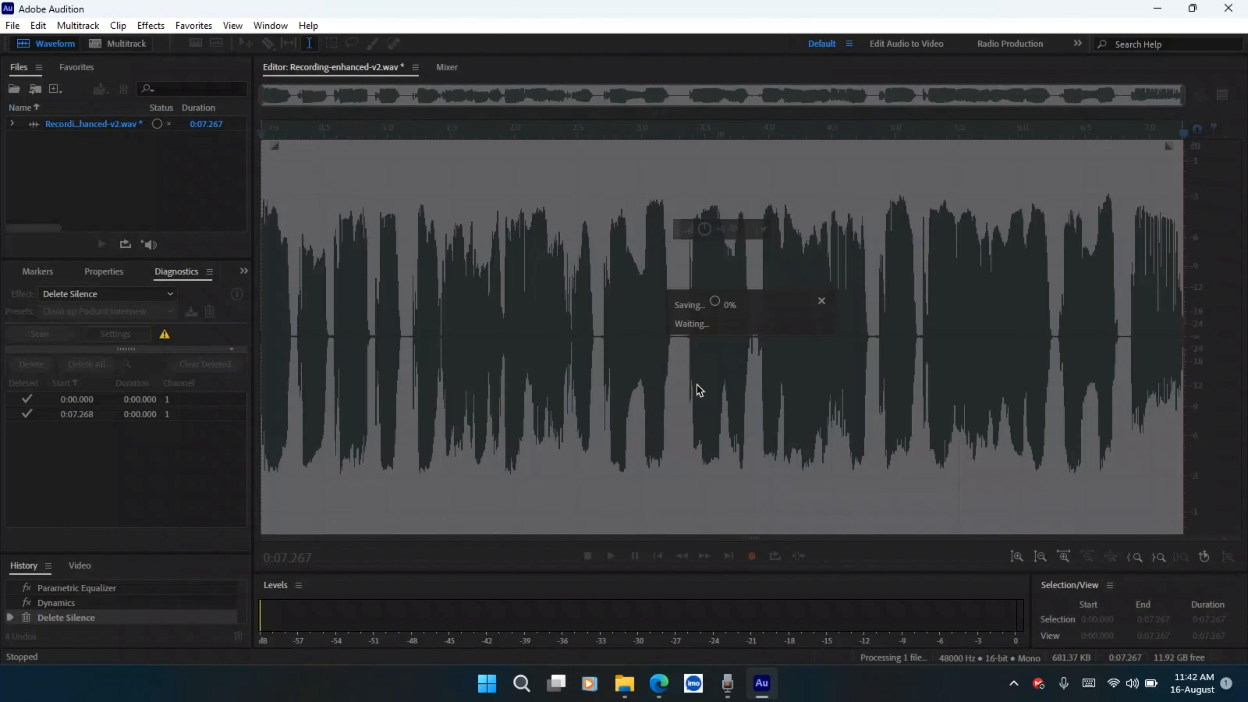
Minimize Audition and view the Desktop folder in File Explorer with large icons to check the saved MP3
click(1158, 9)
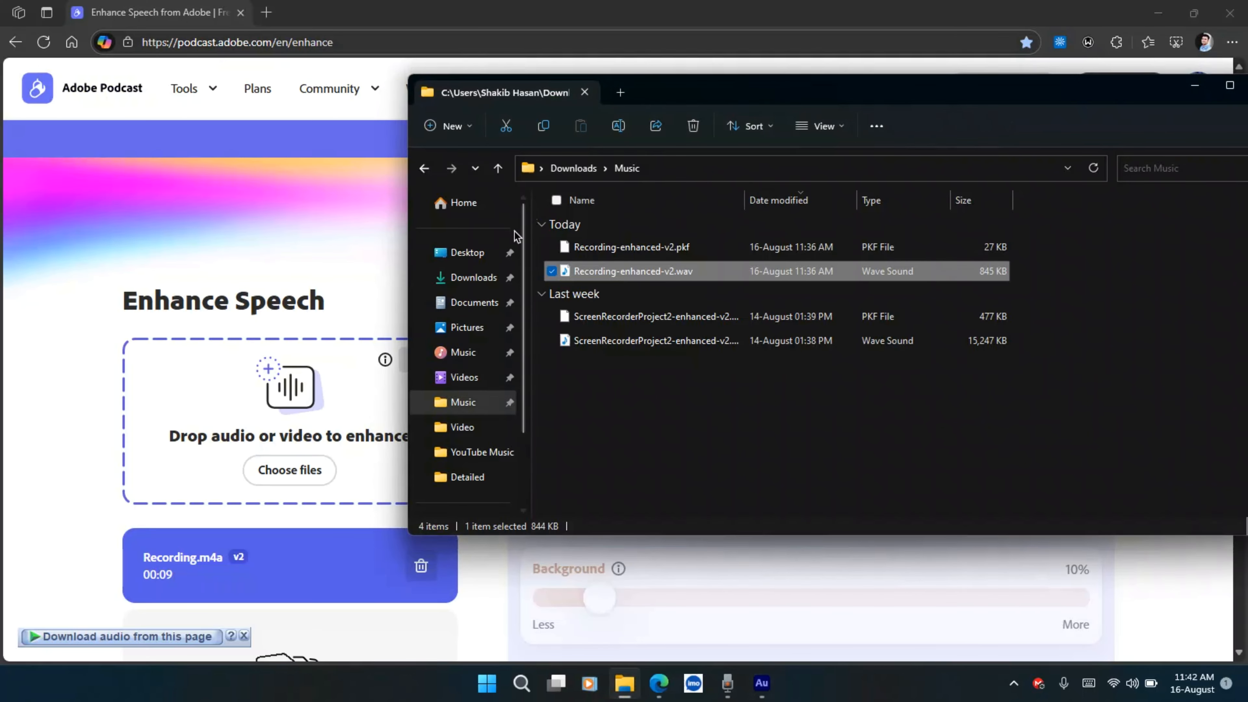
click(467, 252)
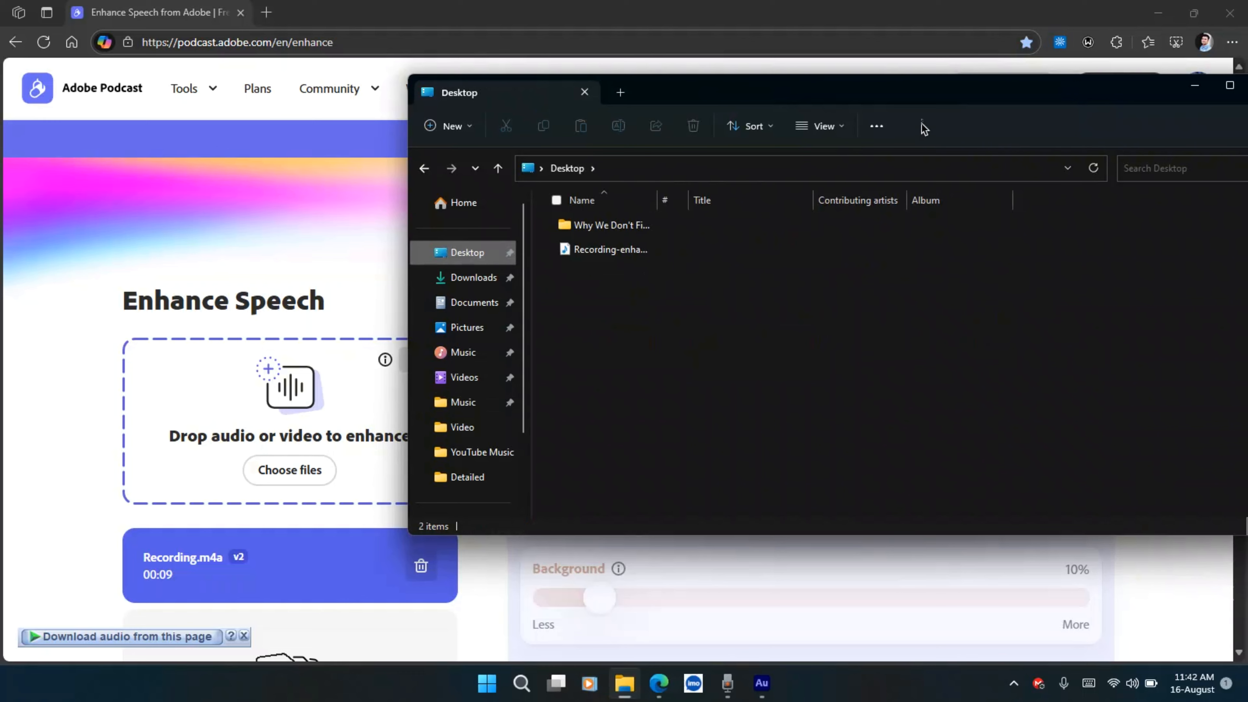
drag(899, 98, 769, 80)
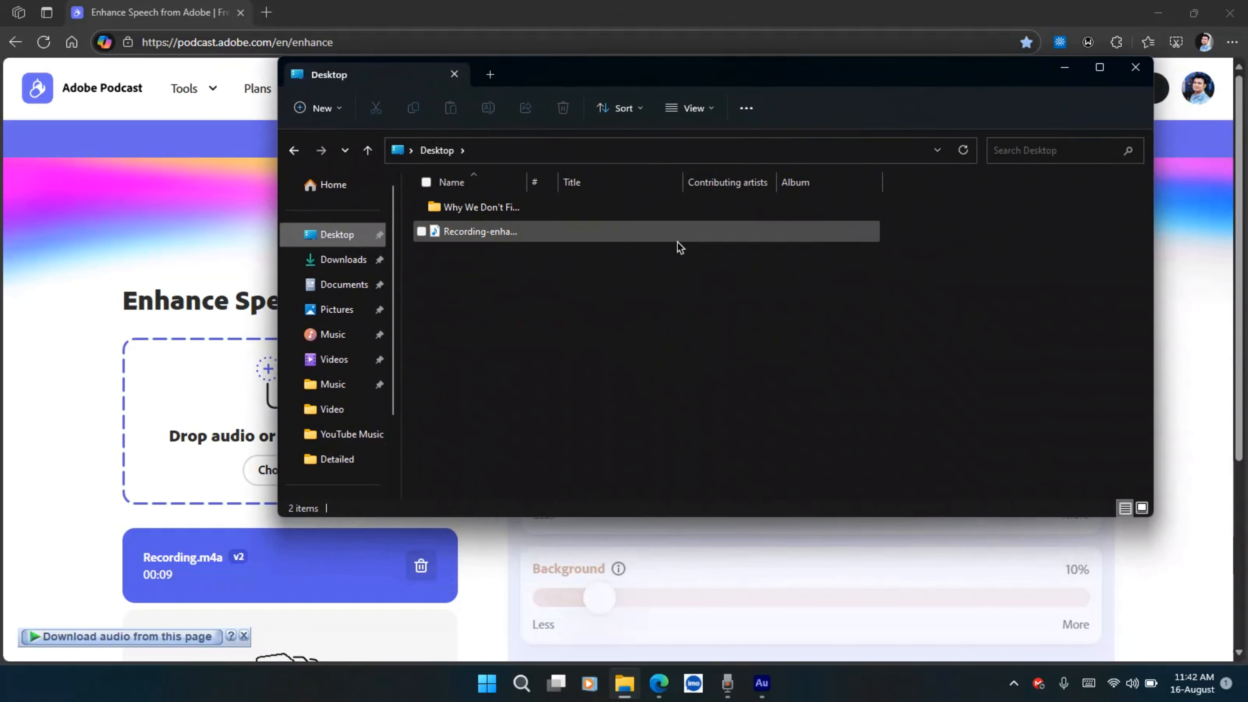
click(1142, 508)
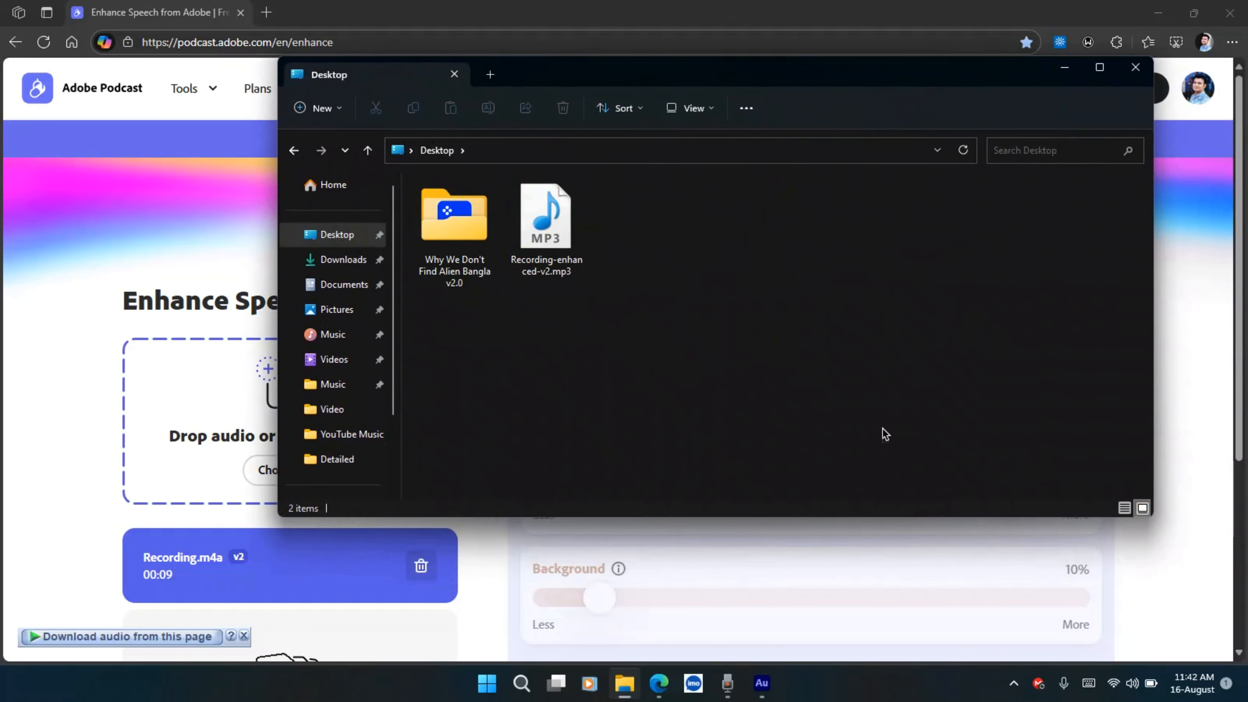